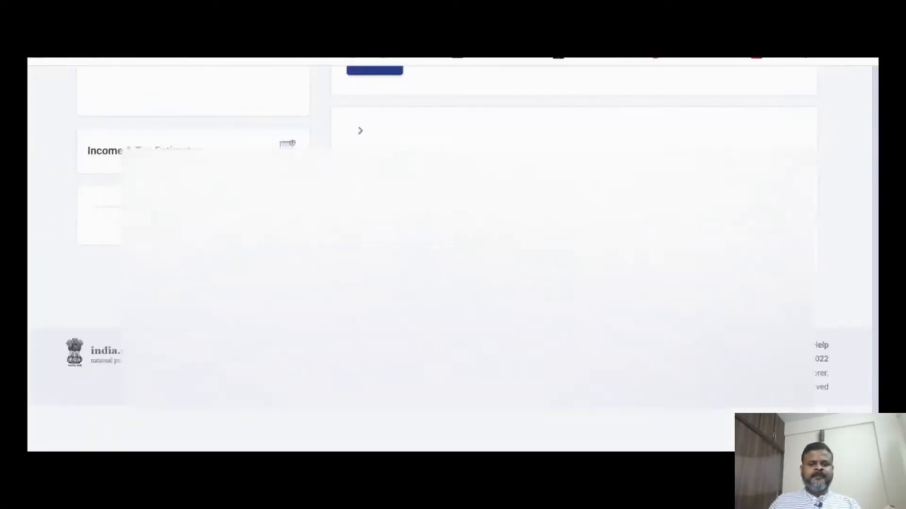
Step: Open the account's My Profile page and look through the personal and contact details
{"action": "scroll", "coordinate": [527, 247], "scroll_direction": "up", "scroll_amount": 3}
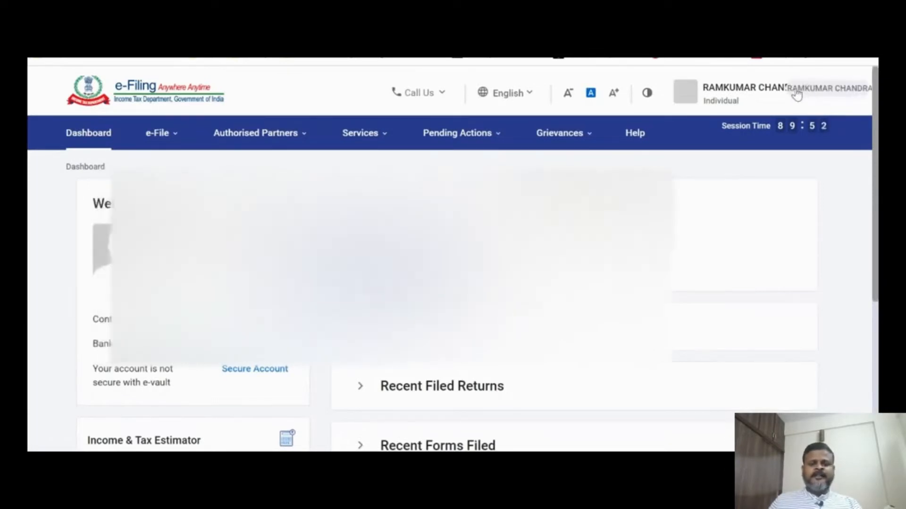
{"action": "left_click", "coordinate": [796, 92]}
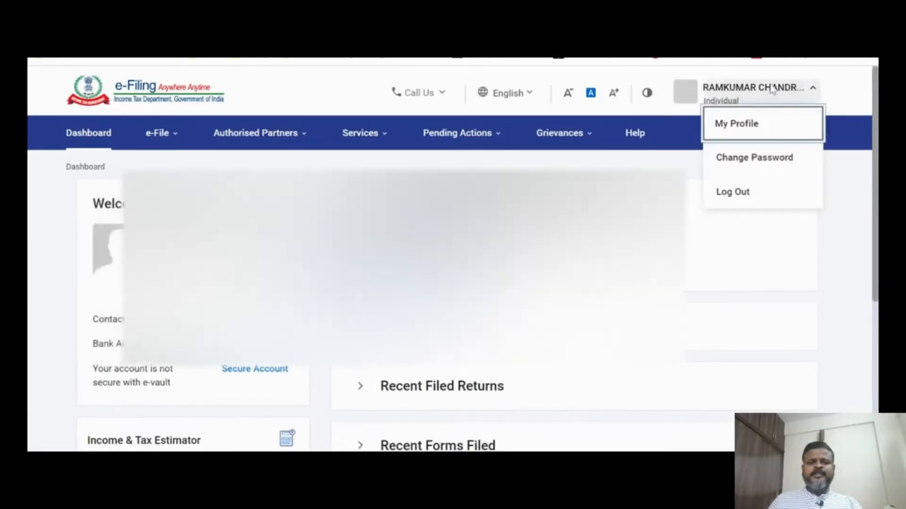
{"action": "left_click", "coordinate": [756, 125]}
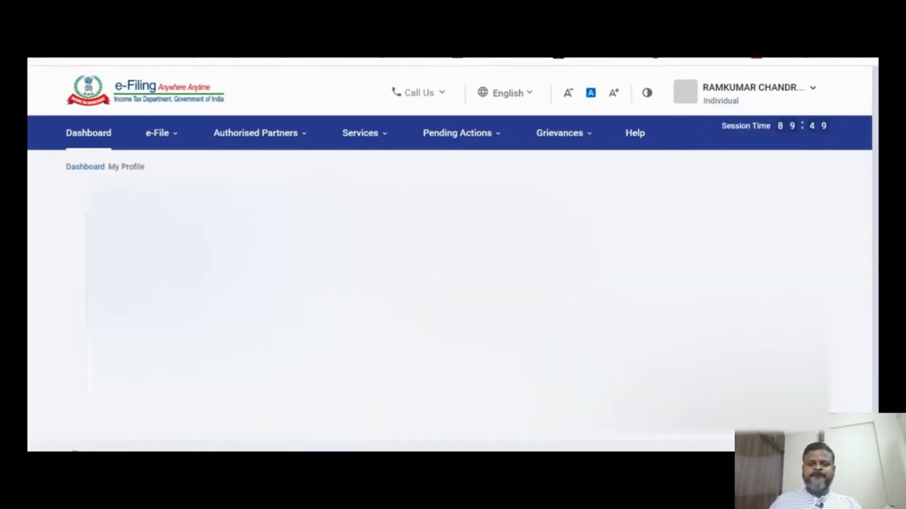
{"action": "scroll", "coordinate": [452, 283], "scroll_direction": "down", "scroll_amount": 2}
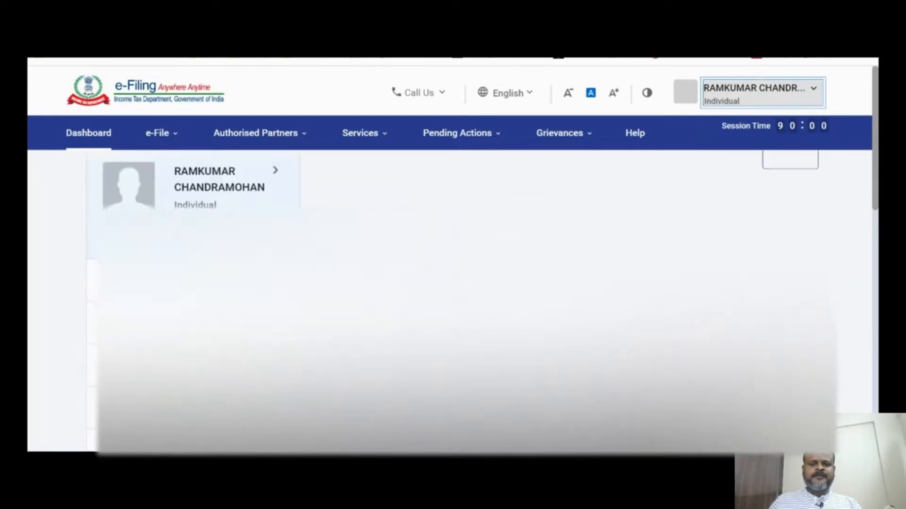
{"action": "scroll", "coordinate": [453, 283], "scroll_direction": "down", "scroll_amount": 1}
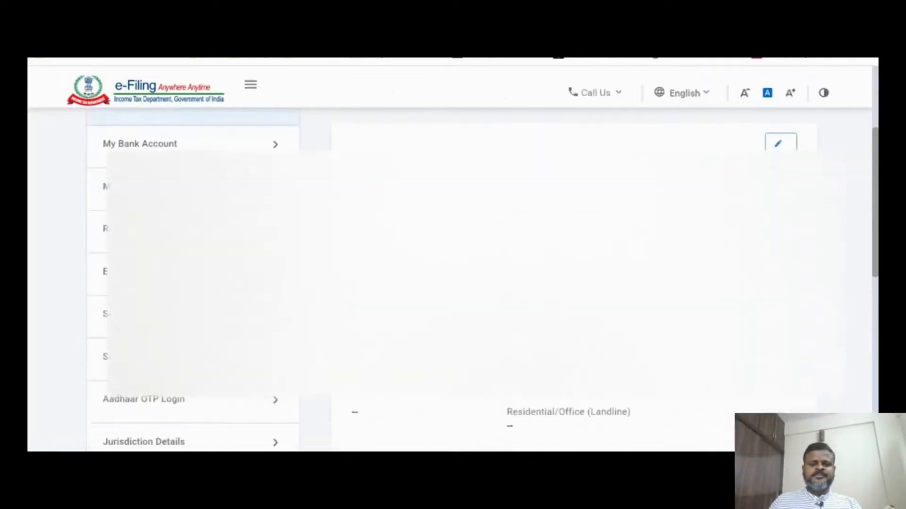
{"action": "scroll", "coordinate": [453, 283], "scroll_direction": "up", "scroll_amount": 1}
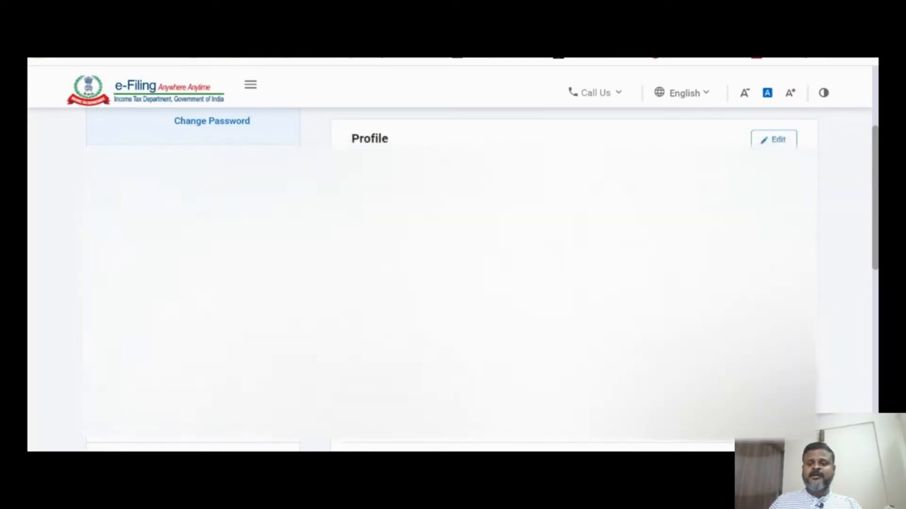
{"action": "scroll", "coordinate": [450, 278], "scroll_direction": "down", "scroll_amount": 15}
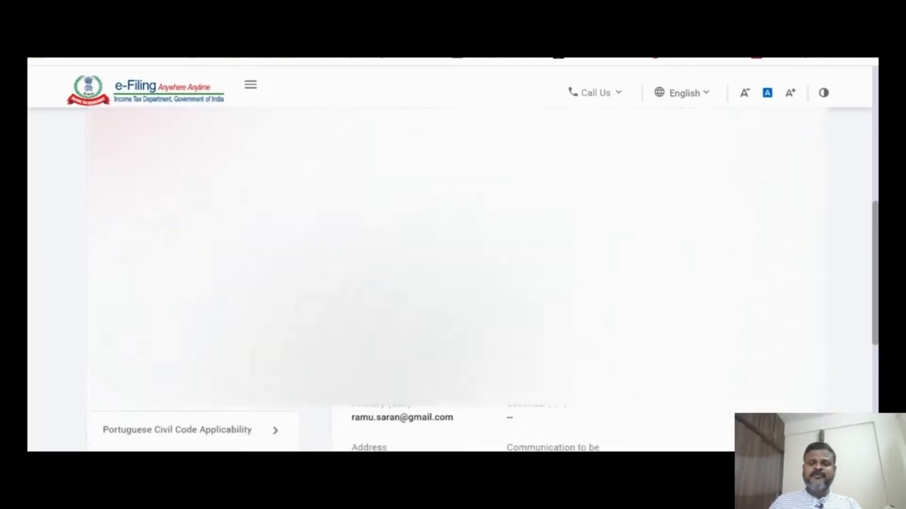
{"action": "scroll", "coordinate": [451, 258], "scroll_direction": "up", "scroll_amount": 12}
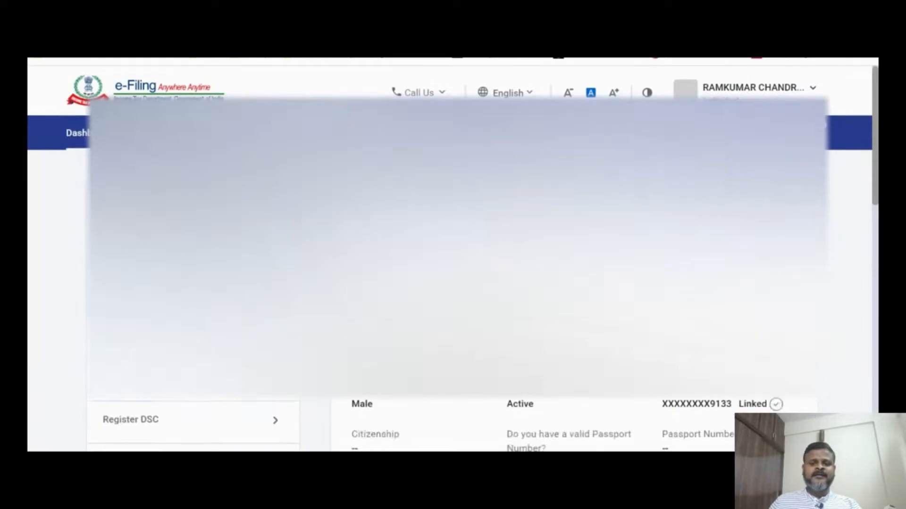
Step: Open My Bank Account from the profile page and check the added bank account's validation
{"action": "scroll", "coordinate": [451, 259], "scroll_direction": "down", "scroll_amount": 3}
{"action": "left_click", "coordinate": [188, 167]}
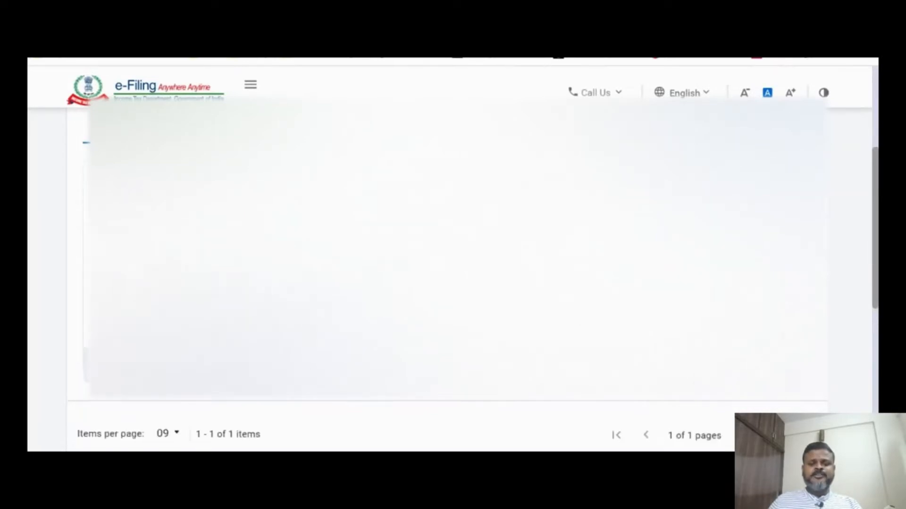
{"action": "scroll", "coordinate": [452, 255], "scroll_direction": "up", "scroll_amount": 4}
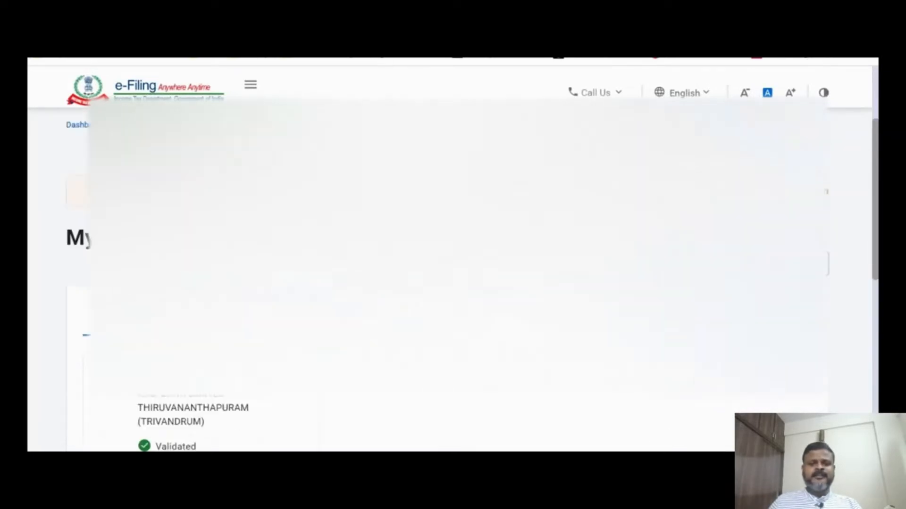
{"action": "scroll", "coordinate": [451, 254], "scroll_direction": "up", "scroll_amount": 1}
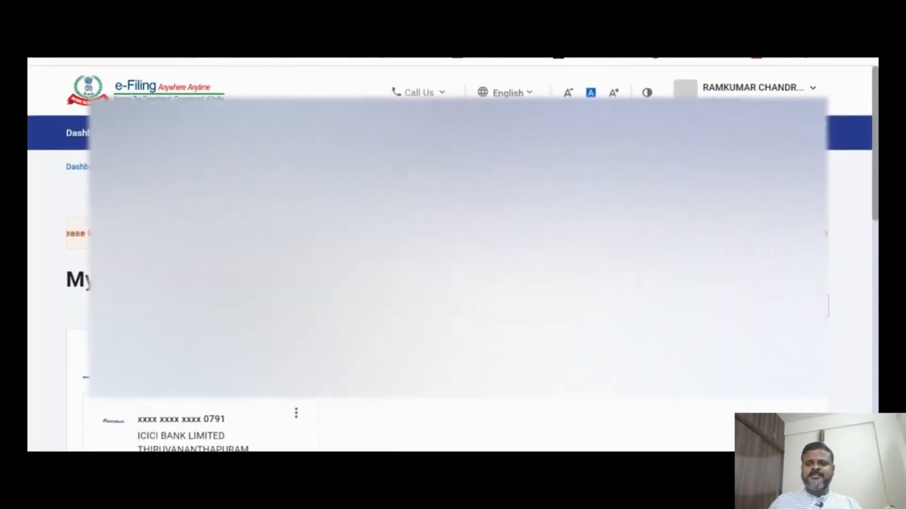
Step: Begin filing an income tax return for assessment year 2022-23 (Current A.Y.) with the Online mode of filing
{"action": "mouse_move", "coordinate": [160, 133]}
{"action": "mouse_move", "coordinate": [197, 174]}
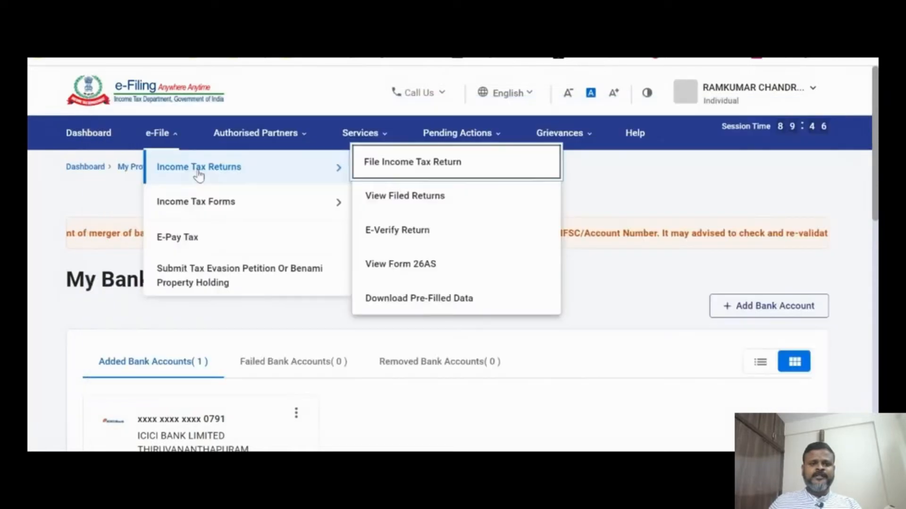
{"action": "left_click", "coordinate": [421, 169]}
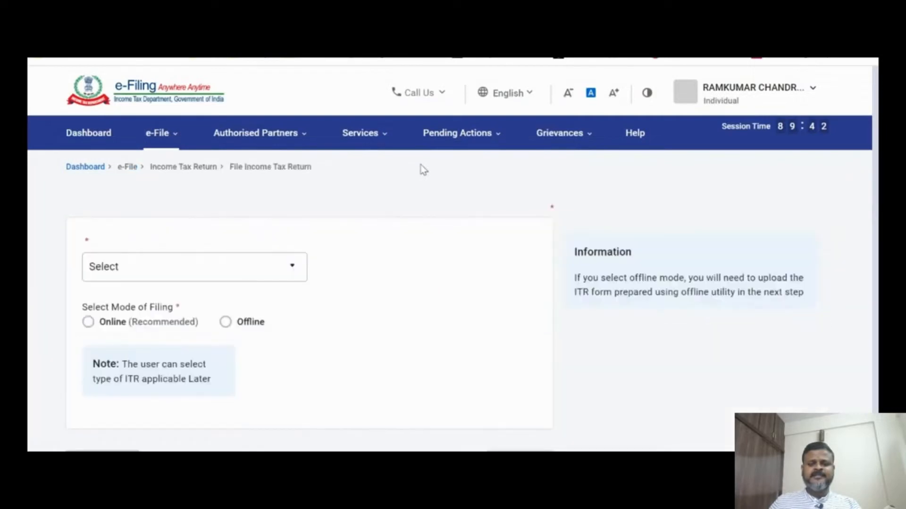
{"action": "scroll", "coordinate": [328, 256], "scroll_direction": "down", "scroll_amount": 2}
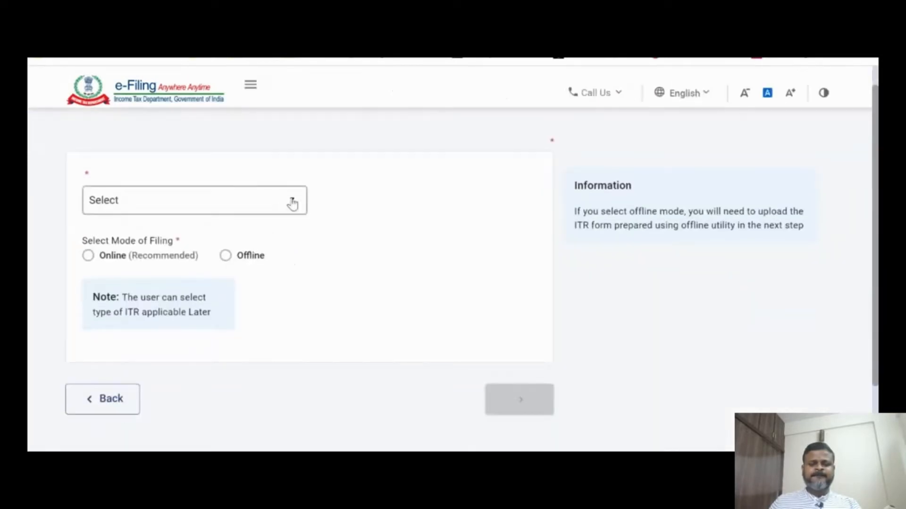
{"action": "left_click", "coordinate": [292, 201]}
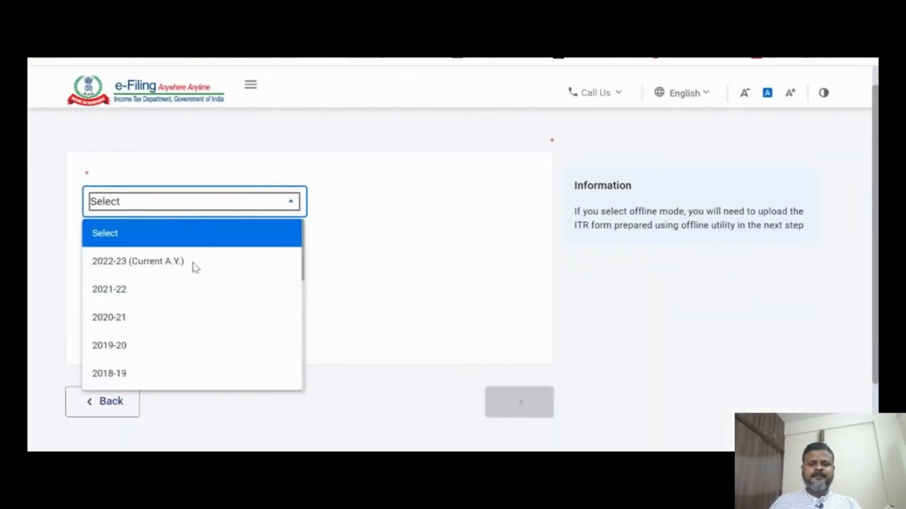
{"action": "left_click", "coordinate": [195, 267]}
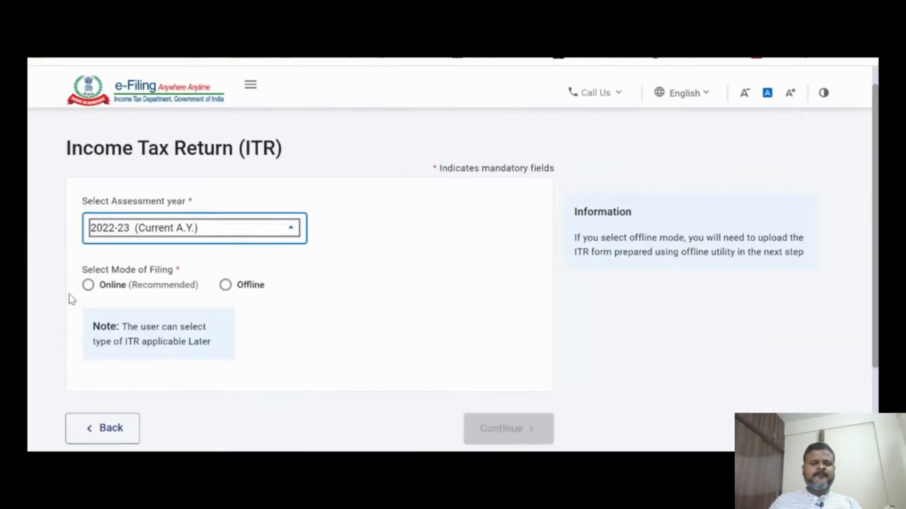
{"action": "left_click", "coordinate": [88, 286]}
{"action": "scroll", "coordinate": [486, 308], "scroll_direction": "down", "scroll_amount": 3}
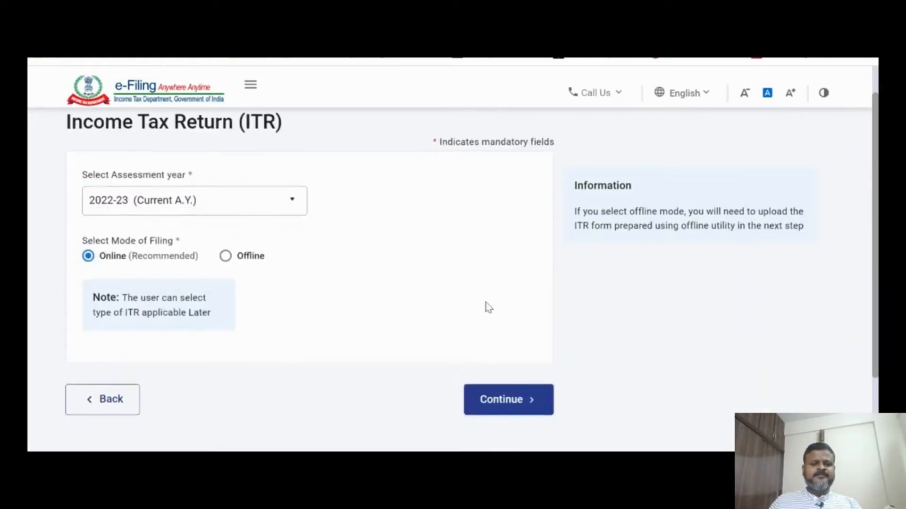
{"action": "left_click", "coordinate": [500, 316]}
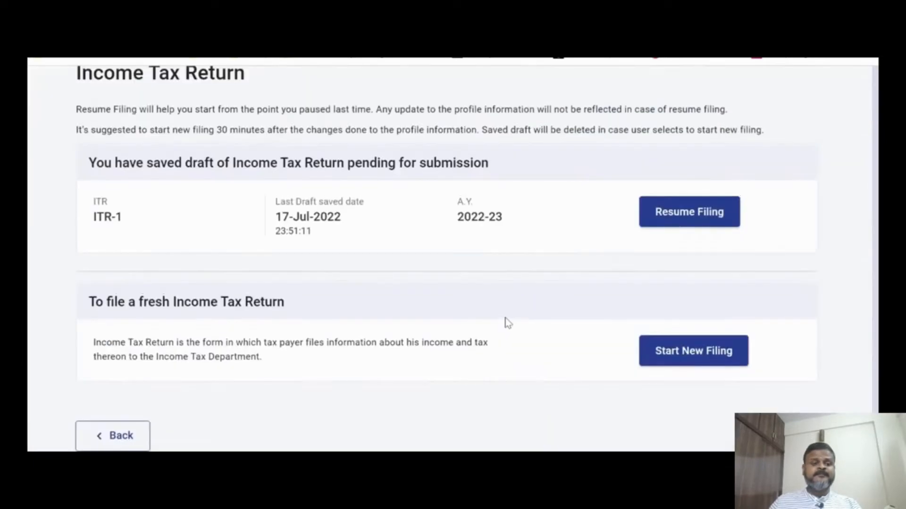
Step: Start a new filing instead of resuming the saved draft, and continue with the status Individual
{"action": "scroll", "coordinate": [517, 278], "scroll_direction": "down", "scroll_amount": 2}
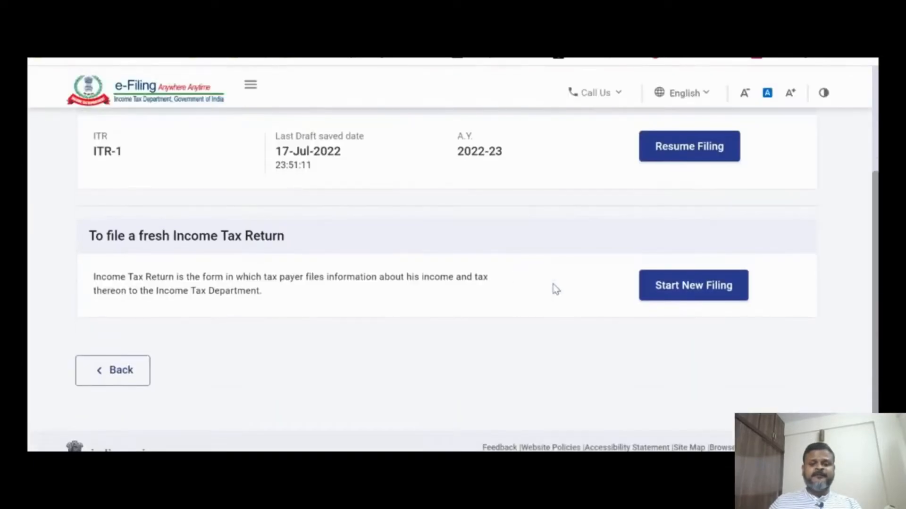
{"action": "left_click", "coordinate": [693, 293]}
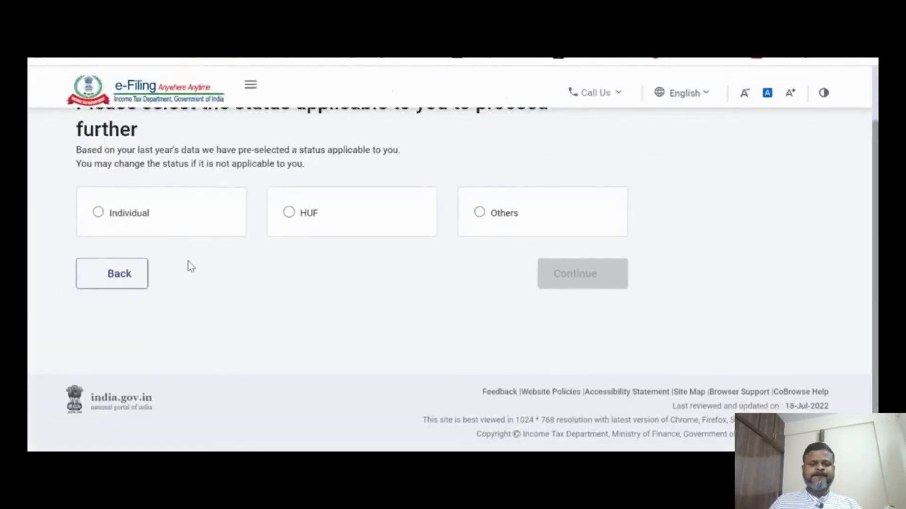
{"action": "scroll", "coordinate": [196, 266], "scroll_direction": "up", "scroll_amount": 2}
{"action": "left_click", "coordinate": [98, 276]}
{"action": "scroll", "coordinate": [99, 284], "scroll_direction": "up", "scroll_amount": 1}
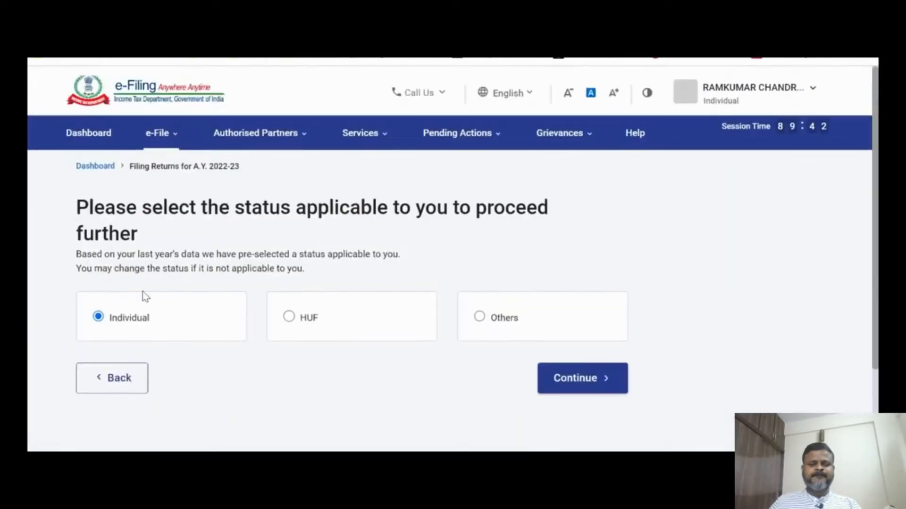
{"action": "scroll", "coordinate": [495, 292], "scroll_direction": "down", "scroll_amount": 2}
{"action": "left_click", "coordinate": [595, 322]}
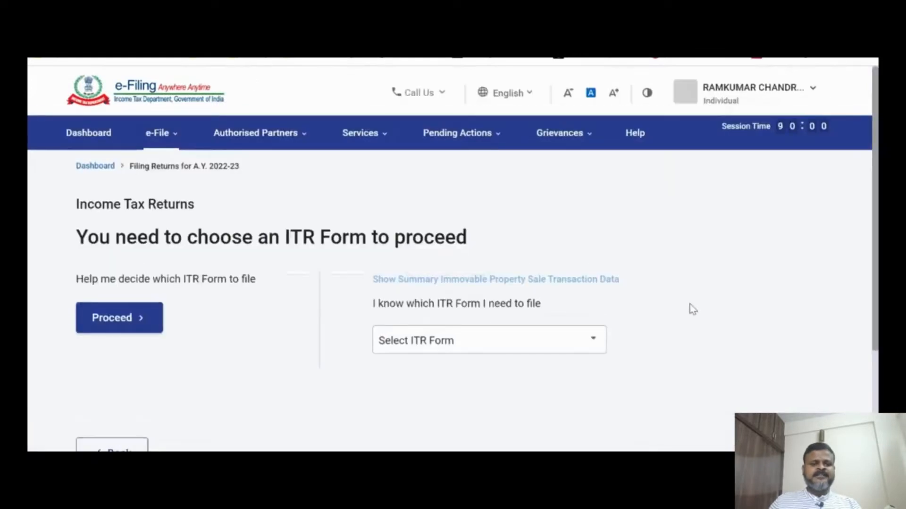
Step: Choose ITR - 1 as the form to file and proceed with it
{"action": "scroll", "coordinate": [688, 299], "scroll_direction": "down", "scroll_amount": 2}
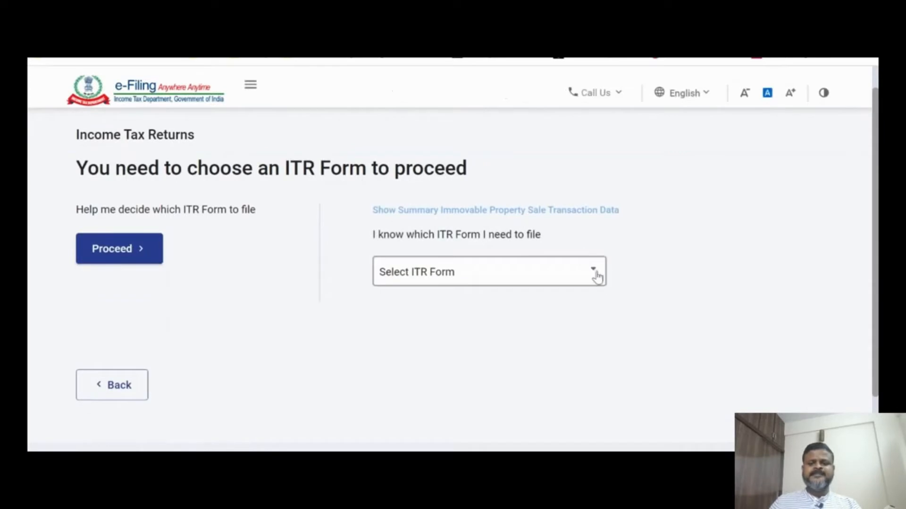
{"action": "left_click", "coordinate": [595, 273]}
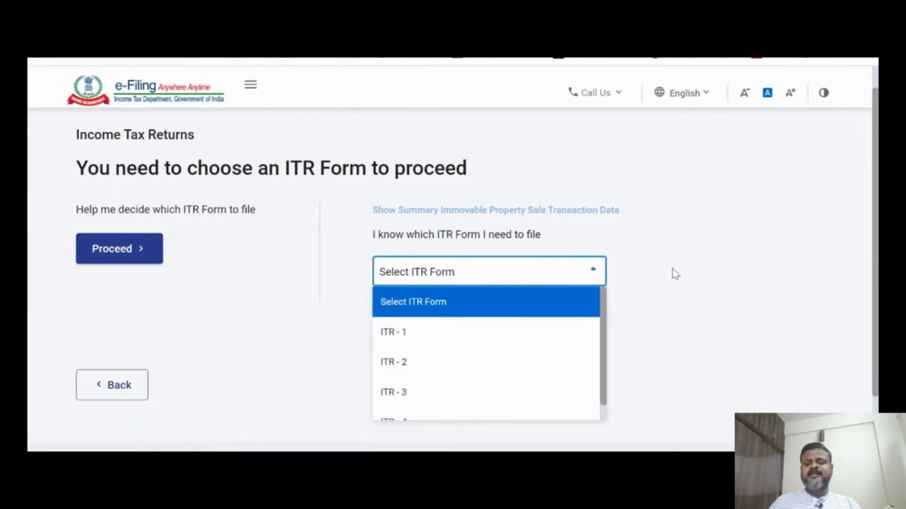
{"action": "scroll", "coordinate": [672, 269], "scroll_direction": "down", "scroll_amount": 2}
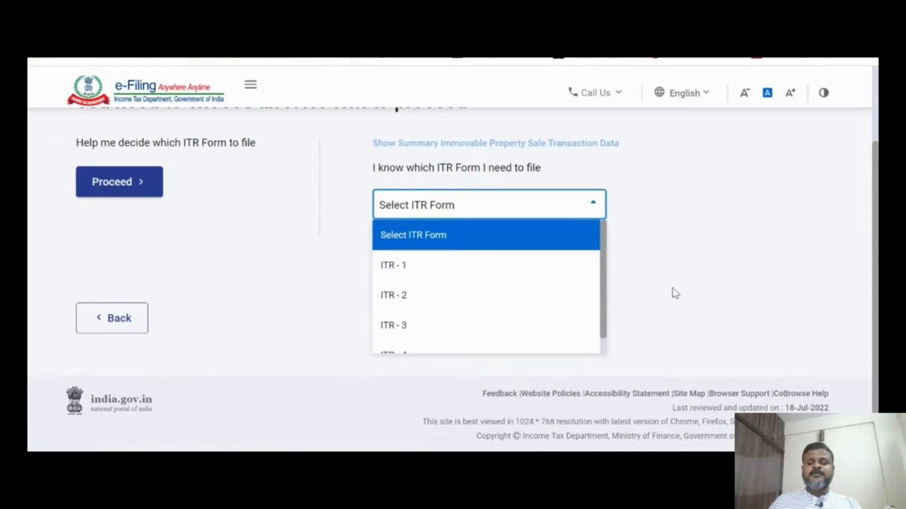
{"action": "left_click", "coordinate": [413, 274]}
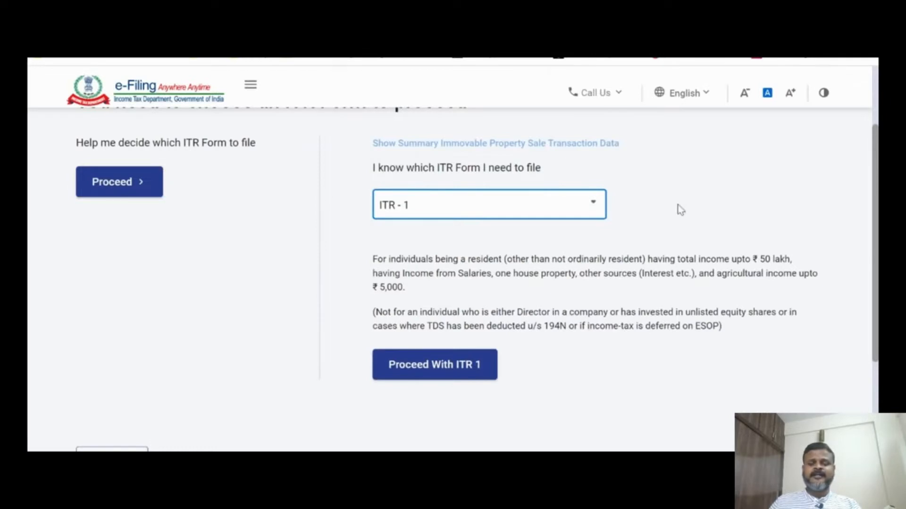
{"action": "left_click", "coordinate": [440, 373]}
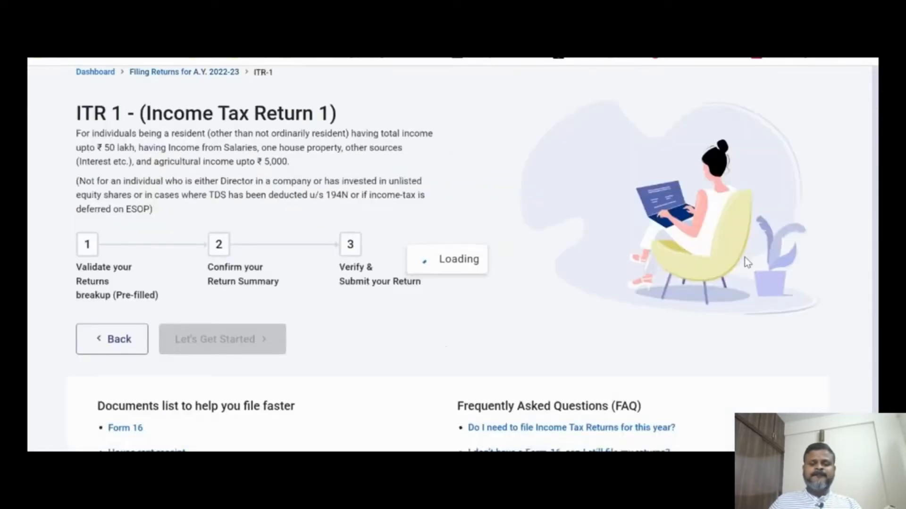
Step: Look over the ITR 1 introduction page with its documents list and help sections, and get started with the return
{"action": "scroll", "coordinate": [744, 257], "scroll_direction": "down", "scroll_amount": 2}
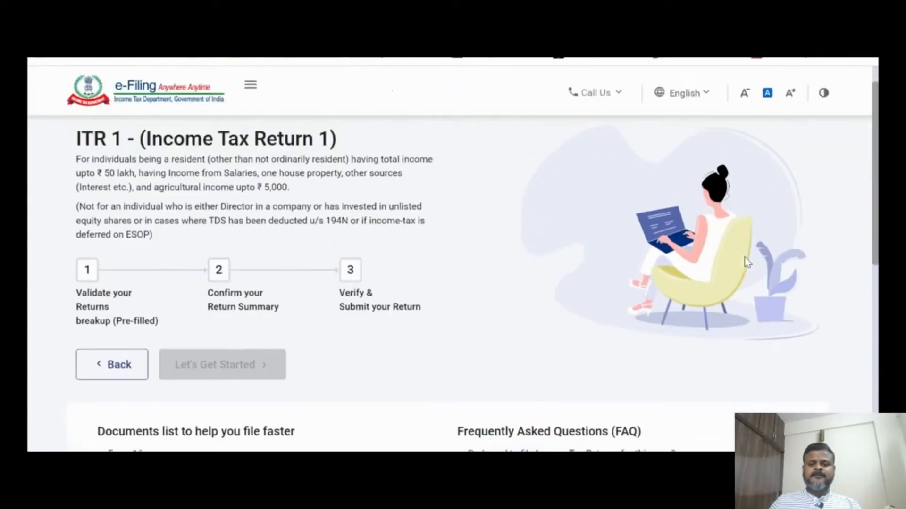
{"action": "scroll", "coordinate": [748, 262], "scroll_direction": "down", "scroll_amount": 2}
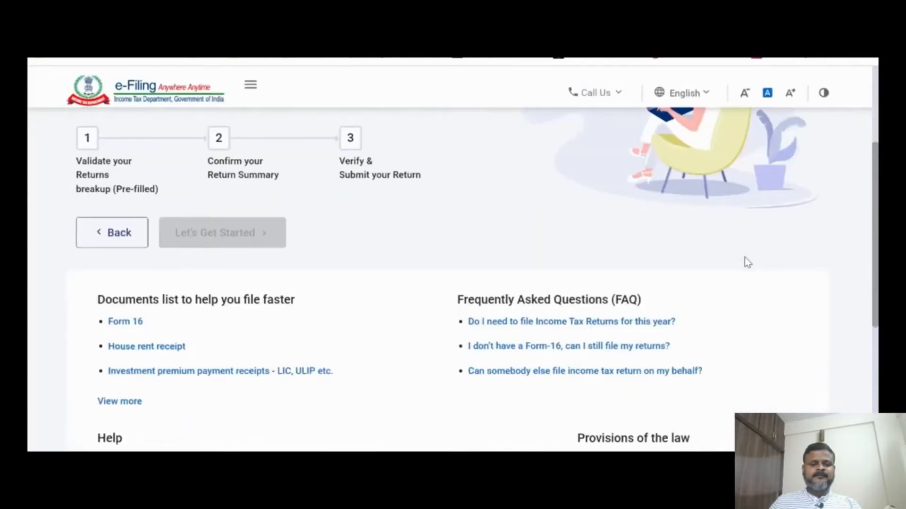
{"action": "scroll", "coordinate": [747, 263], "scroll_direction": "down", "scroll_amount": 2}
{"action": "scroll", "coordinate": [748, 263], "scroll_direction": "up", "scroll_amount": 4}
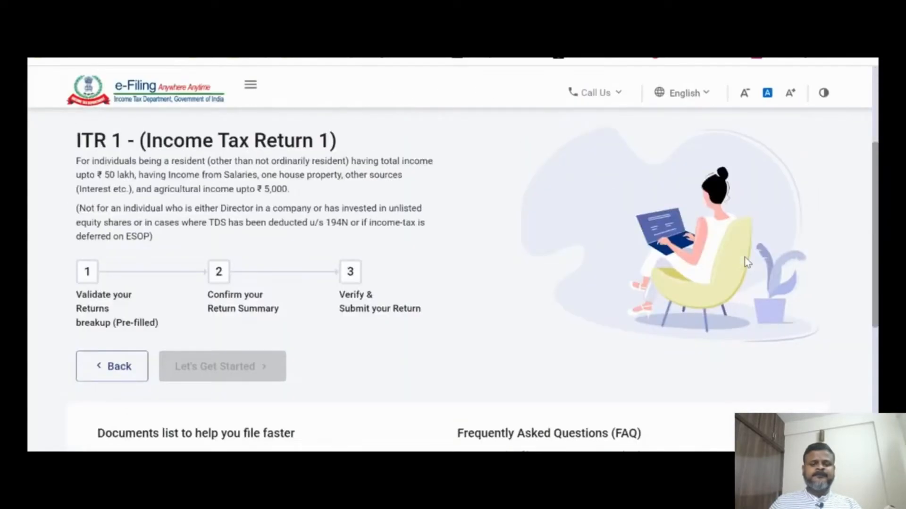
{"action": "scroll", "coordinate": [747, 262], "scroll_direction": "down", "scroll_amount": 10}
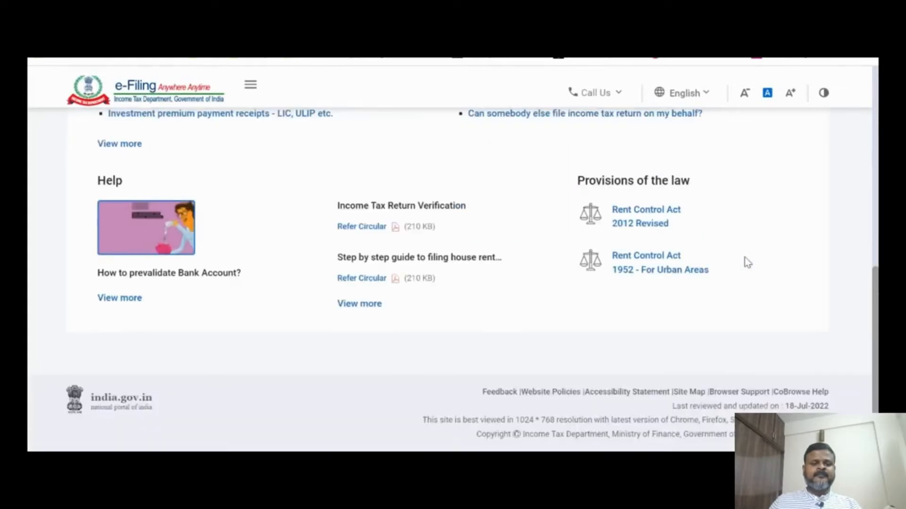
{"action": "scroll", "coordinate": [747, 263], "scroll_direction": "up", "scroll_amount": 10}
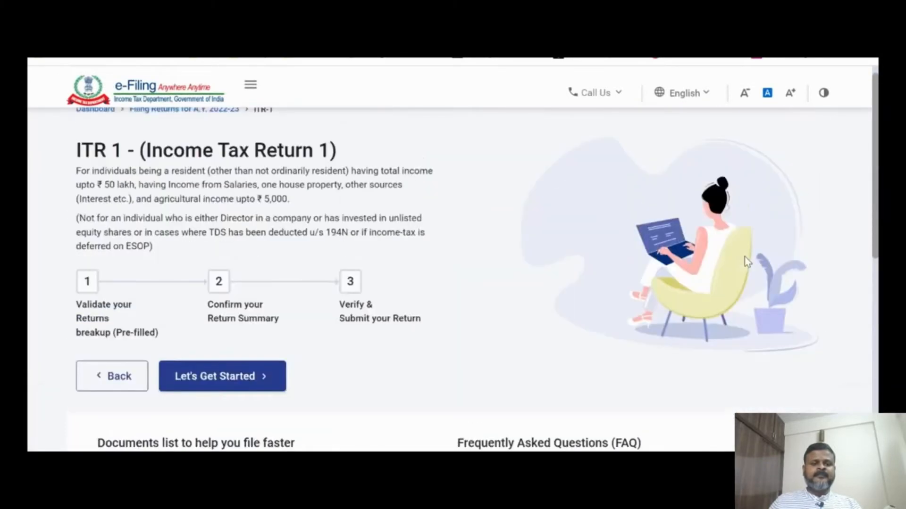
{"action": "scroll", "coordinate": [747, 263], "scroll_direction": "down", "scroll_amount": 2}
{"action": "left_click", "coordinate": [248, 309]}
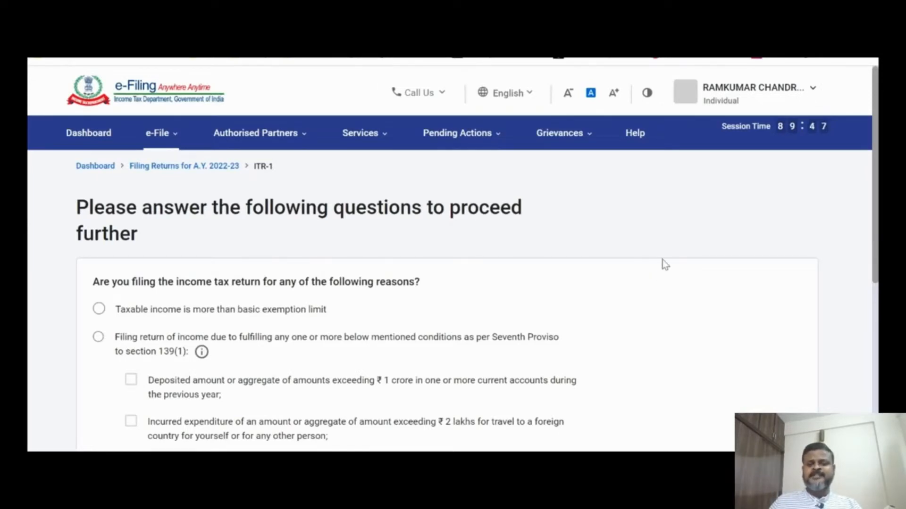
Step: Give Others as the reason for filing the income tax return and continue
{"action": "scroll", "coordinate": [665, 264], "scroll_direction": "down", "scroll_amount": 3}
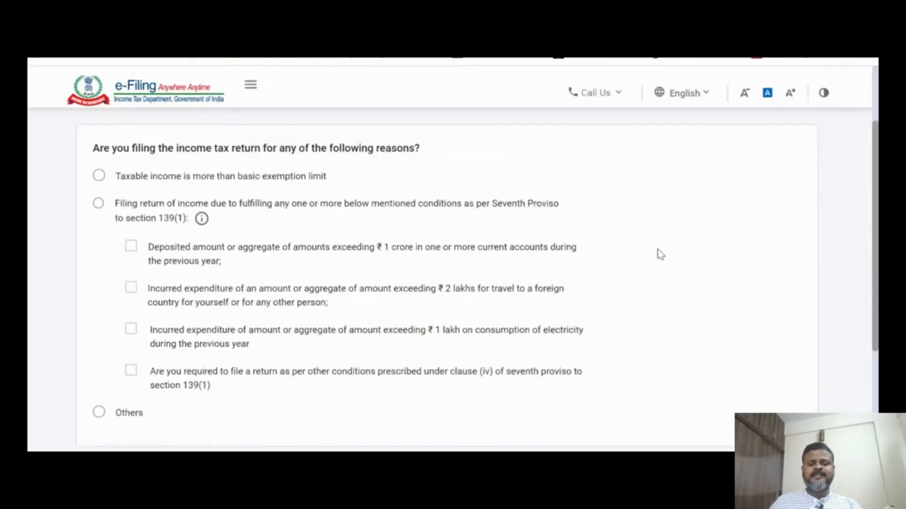
{"action": "scroll", "coordinate": [658, 249], "scroll_direction": "down", "scroll_amount": 2}
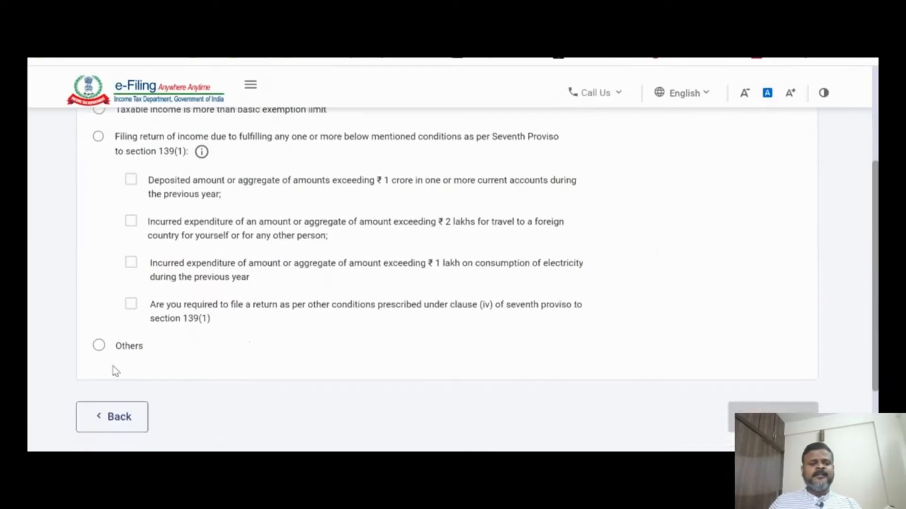
{"action": "left_click", "coordinate": [99, 346]}
{"action": "scroll", "coordinate": [661, 359], "scroll_direction": "down", "scroll_amount": 2}
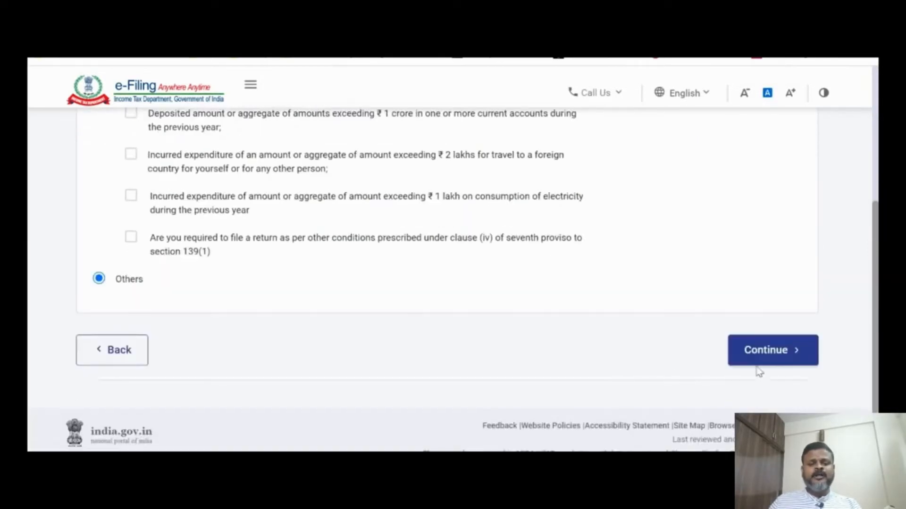
{"action": "left_click", "coordinate": [768, 350]}
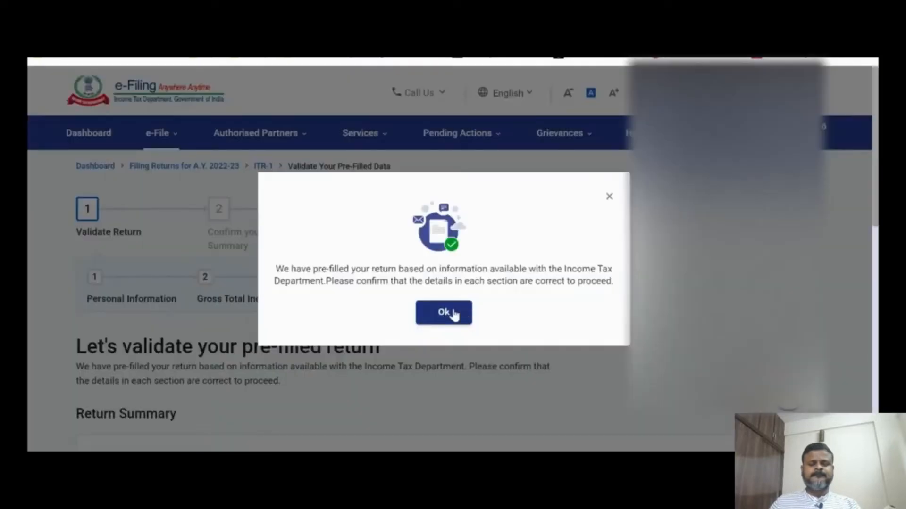
Step: Acknowledge the pre-filled return notice and look over the sections of the Return Summary
{"action": "left_click", "coordinate": [445, 316]}
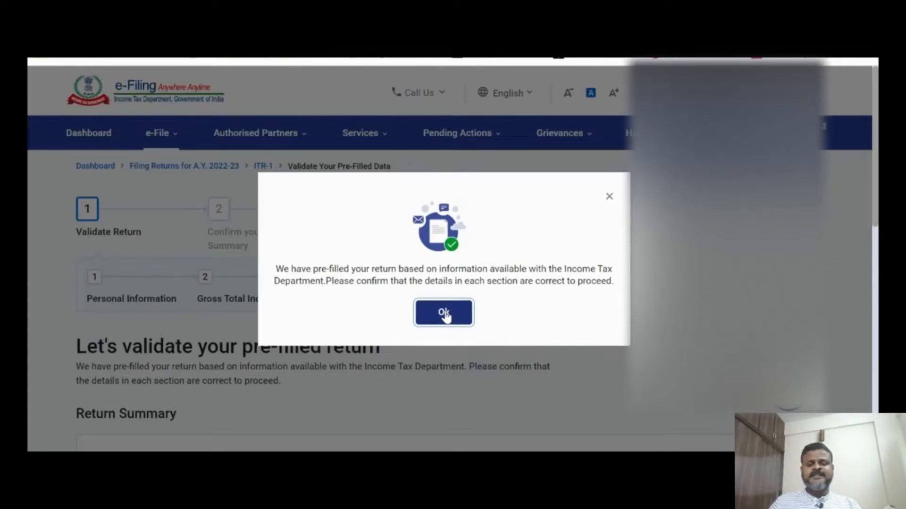
{"action": "left_click", "coordinate": [444, 313]}
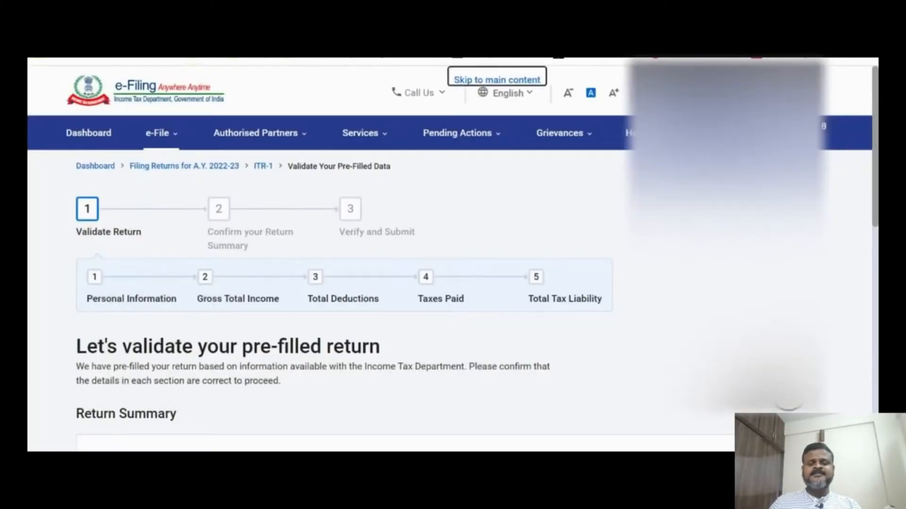
{"action": "scroll", "coordinate": [452, 255], "scroll_direction": "down", "scroll_amount": 10}
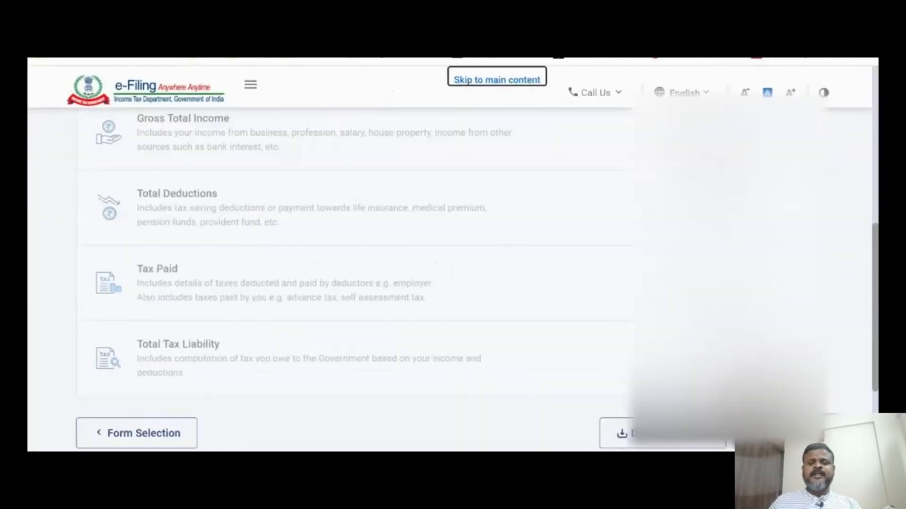
{"action": "scroll", "coordinate": [519, 255], "scroll_direction": "up", "scroll_amount": 3}
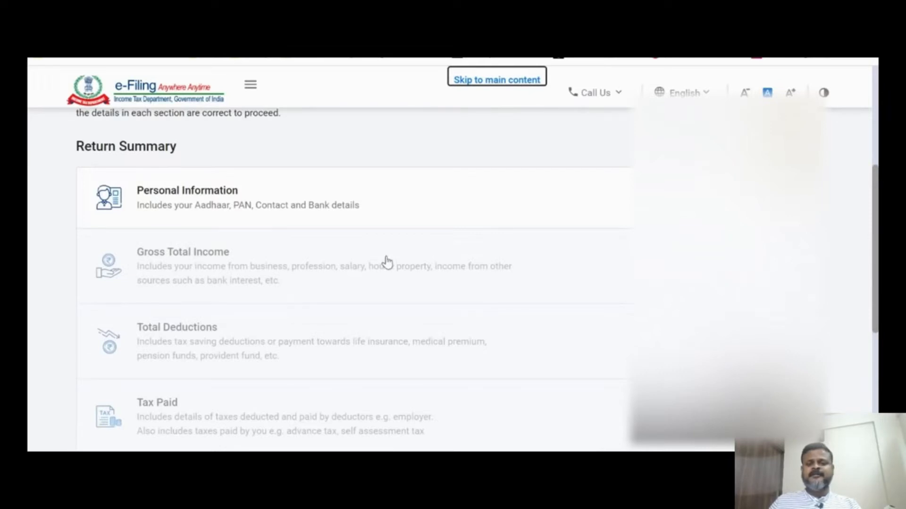
{"action": "scroll", "coordinate": [386, 261], "scroll_direction": "down", "scroll_amount": 1}
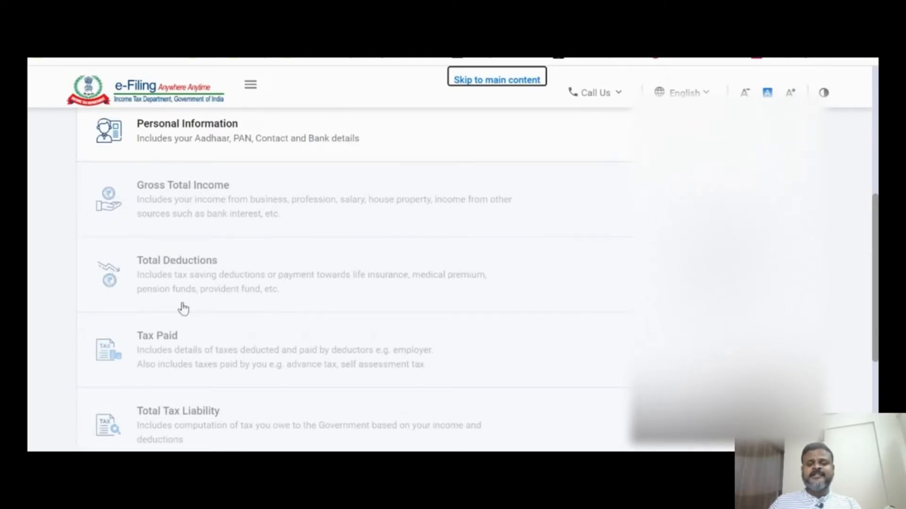
{"action": "scroll", "coordinate": [375, 266], "scroll_direction": "down", "scroll_amount": 1}
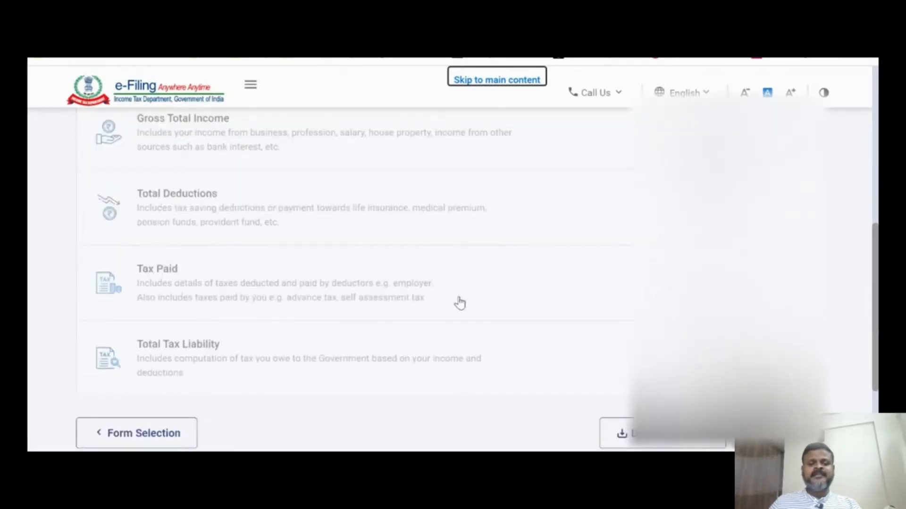
{"action": "scroll", "coordinate": [485, 299], "scroll_direction": "down", "scroll_amount": 1}
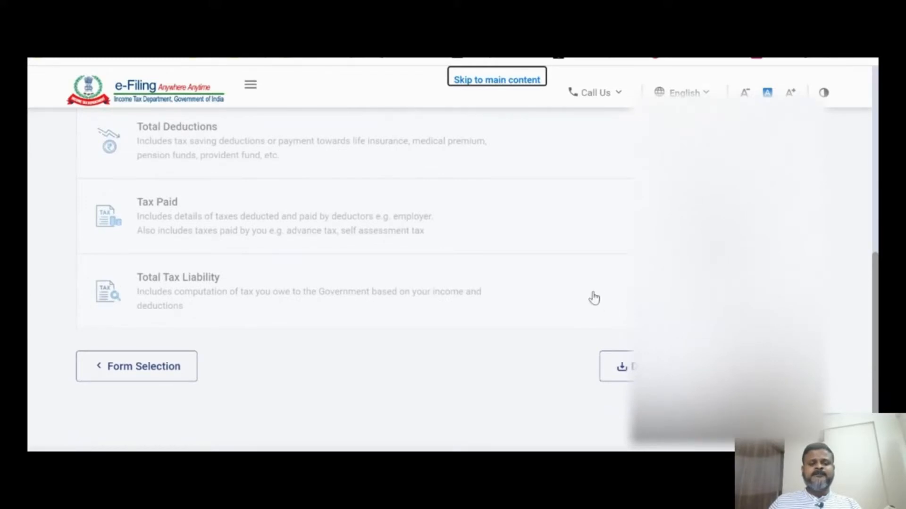
{"action": "scroll", "coordinate": [592, 297], "scroll_direction": "up", "scroll_amount": 3}
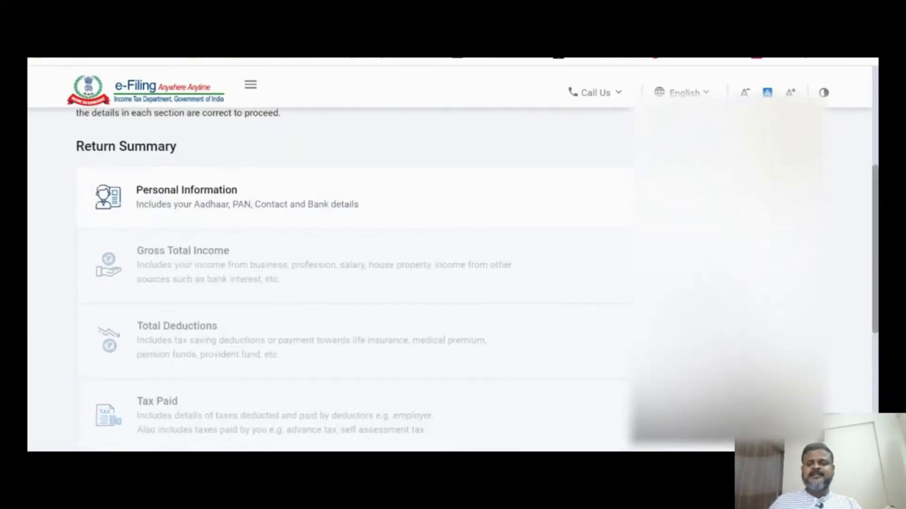
Step: Open the Personal Information section and check the profile and contact details
{"action": "left_click", "coordinate": [482, 235]}
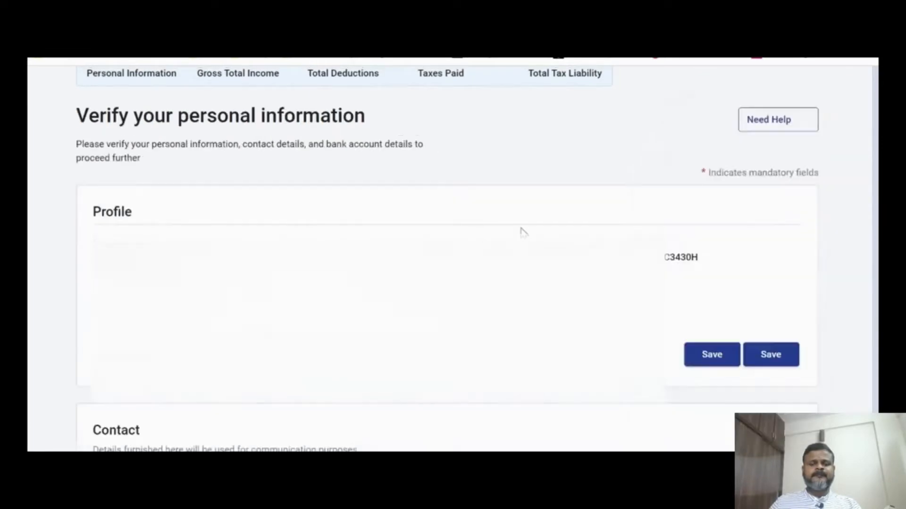
{"action": "scroll", "coordinate": [448, 283], "scroll_direction": "down", "scroll_amount": 1}
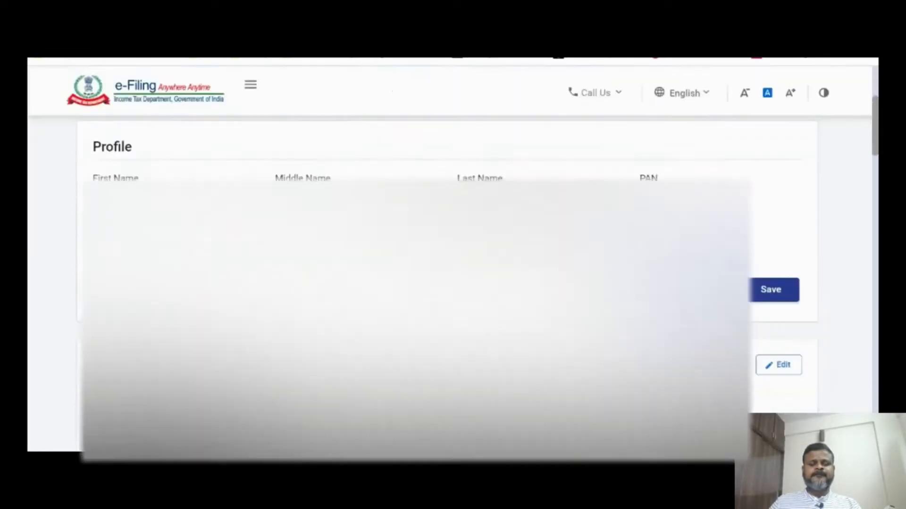
{"action": "scroll", "coordinate": [447, 283], "scroll_direction": "down", "scroll_amount": 5}
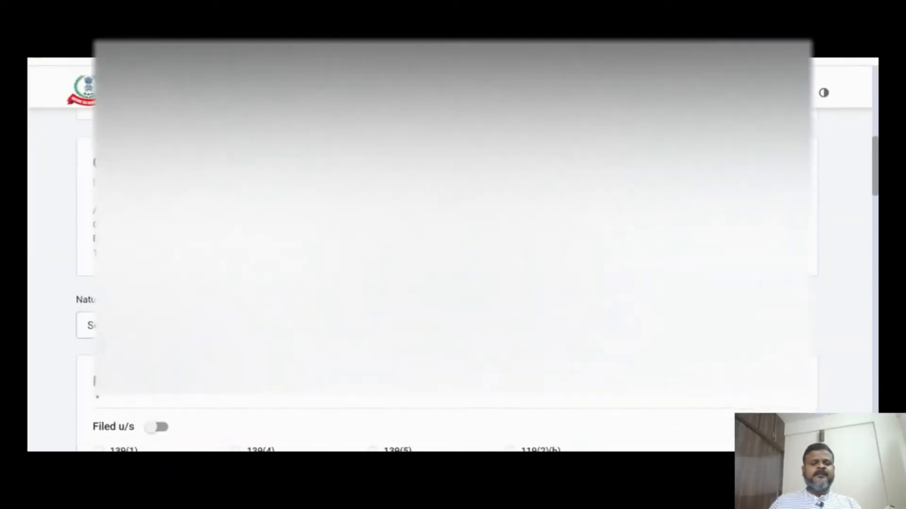
{"action": "scroll", "coordinate": [447, 283], "scroll_direction": "down", "scroll_amount": 1}
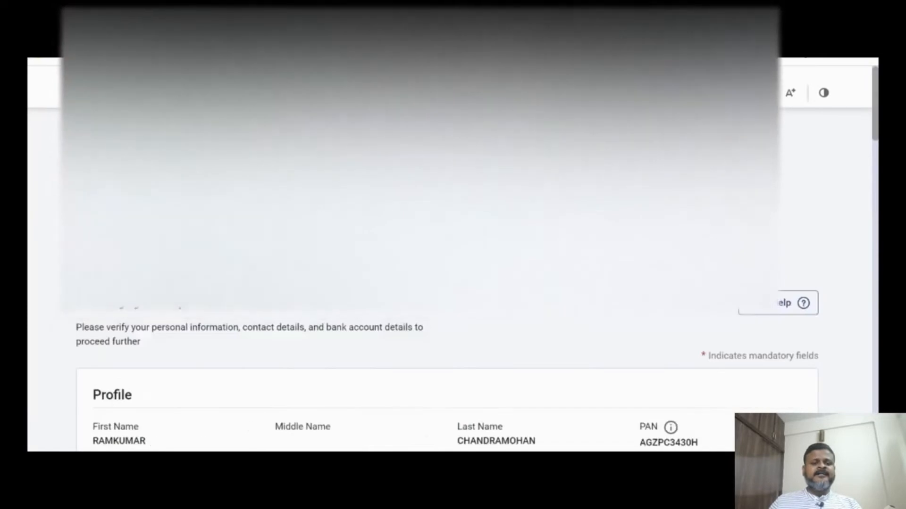
{"action": "scroll", "coordinate": [297, 276], "scroll_direction": "down", "scroll_amount": 10}
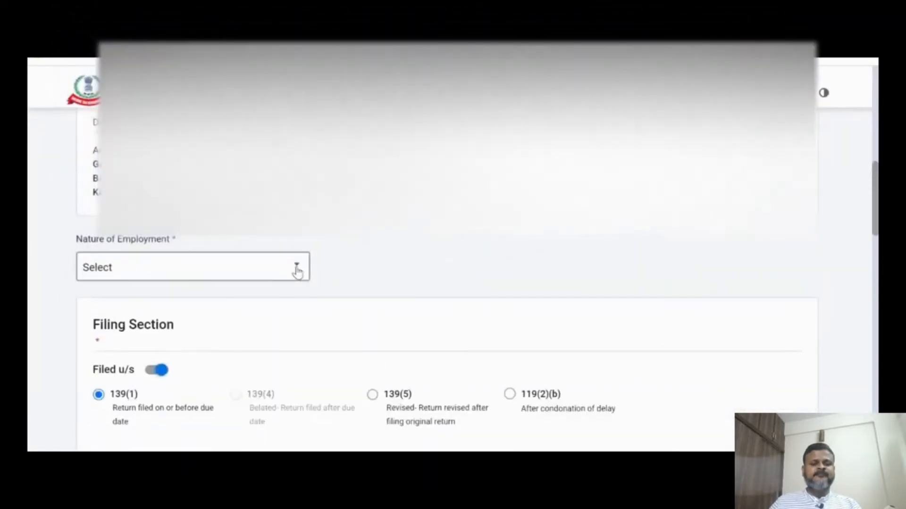
Step: Set the Nature of Employment to Others
{"action": "left_click", "coordinate": [296, 270]}
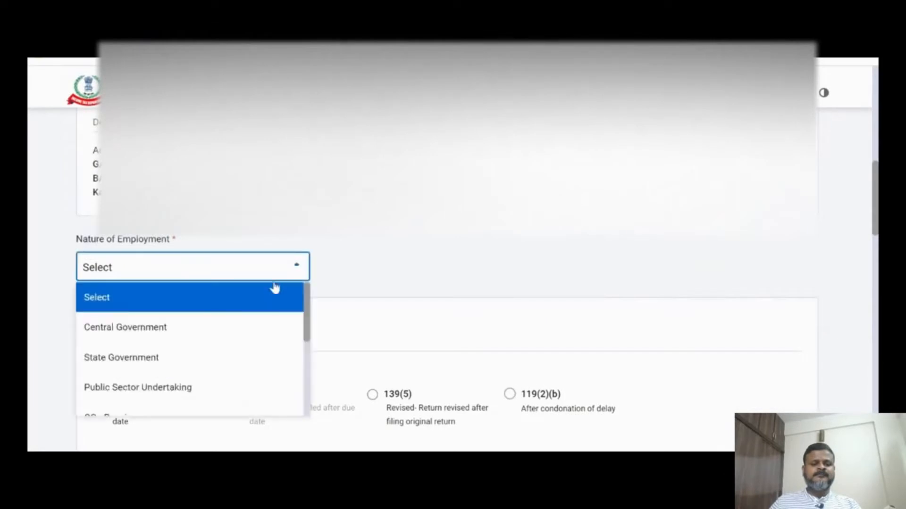
{"action": "scroll", "coordinate": [264, 329], "scroll_direction": "down", "scroll_amount": 5}
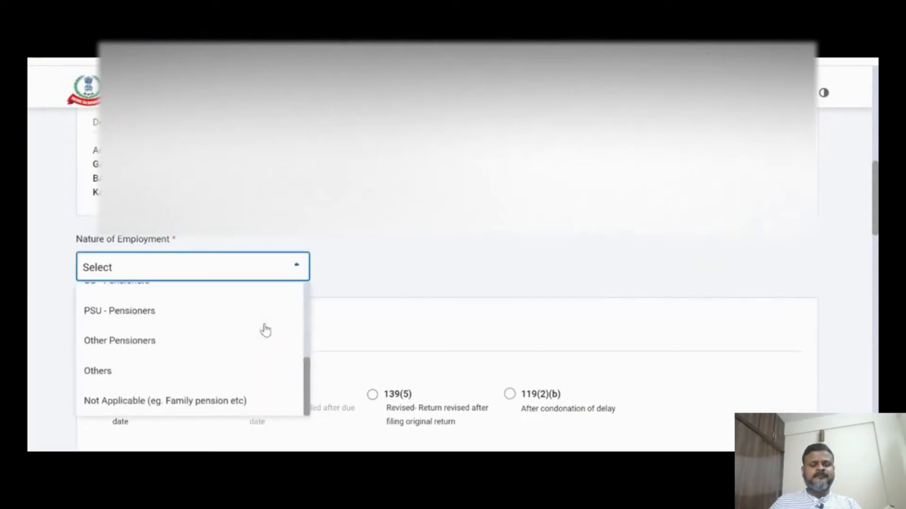
{"action": "left_click", "coordinate": [253, 382]}
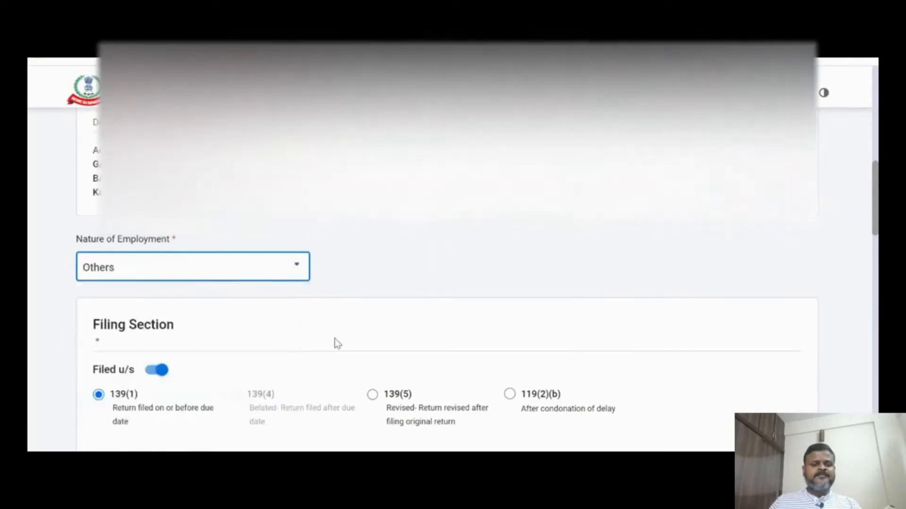
Step: Check the filing section, new tax regime choice and bank details, and confirm the personal information
{"action": "scroll", "coordinate": [507, 279], "scroll_direction": "down", "scroll_amount": 3}
{"action": "scroll", "coordinate": [455, 240], "scroll_direction": "down", "scroll_amount": 3}
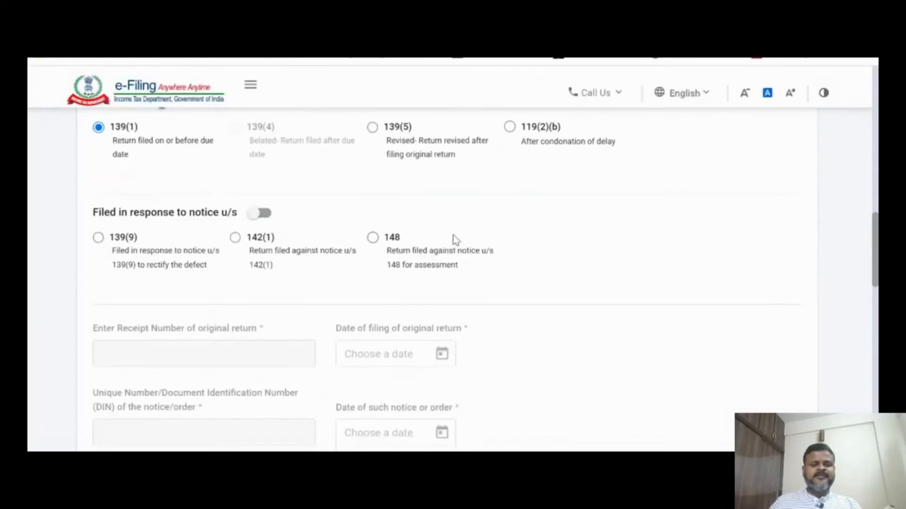
{"action": "scroll", "coordinate": [456, 241], "scroll_direction": "down", "scroll_amount": 5}
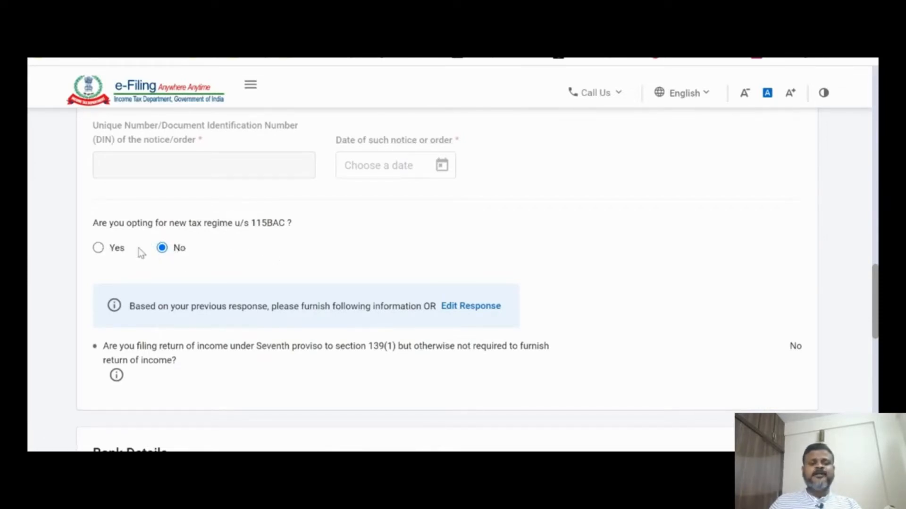
{"action": "scroll", "coordinate": [347, 247], "scroll_direction": "down", "scroll_amount": 3}
{"action": "scroll", "coordinate": [347, 245], "scroll_direction": "down", "scroll_amount": 3}
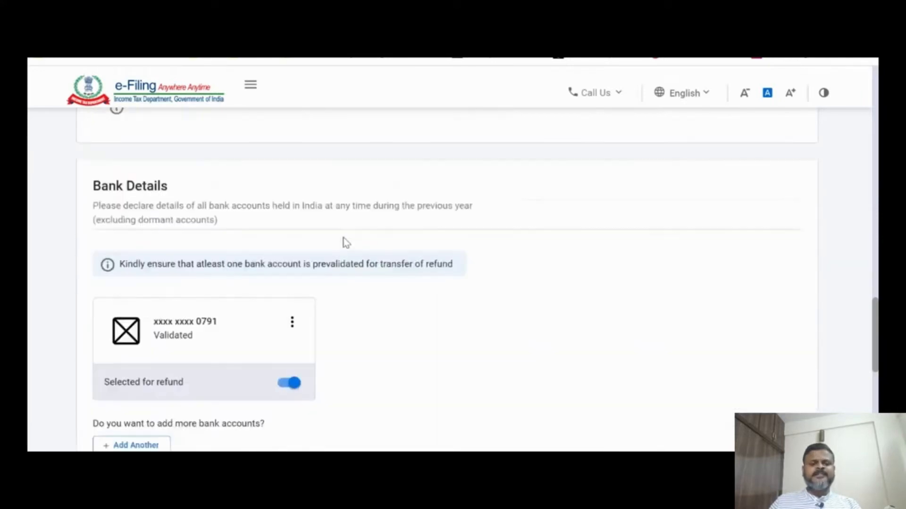
{"action": "scroll", "coordinate": [346, 244], "scroll_direction": "down", "scroll_amount": 2}
{"action": "scroll", "coordinate": [346, 242], "scroll_direction": "down", "scroll_amount": 3}
{"action": "scroll", "coordinate": [345, 239], "scroll_direction": "down", "scroll_amount": 3}
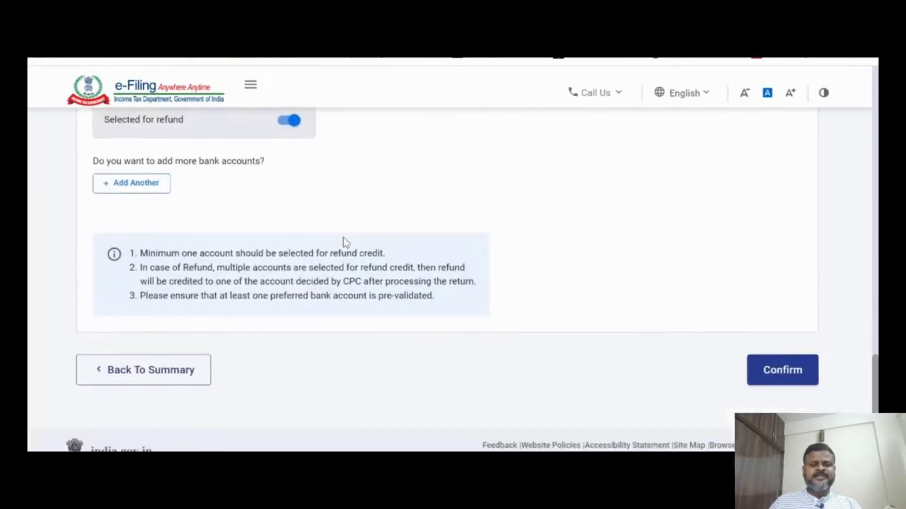
{"action": "left_click", "coordinate": [778, 323]}
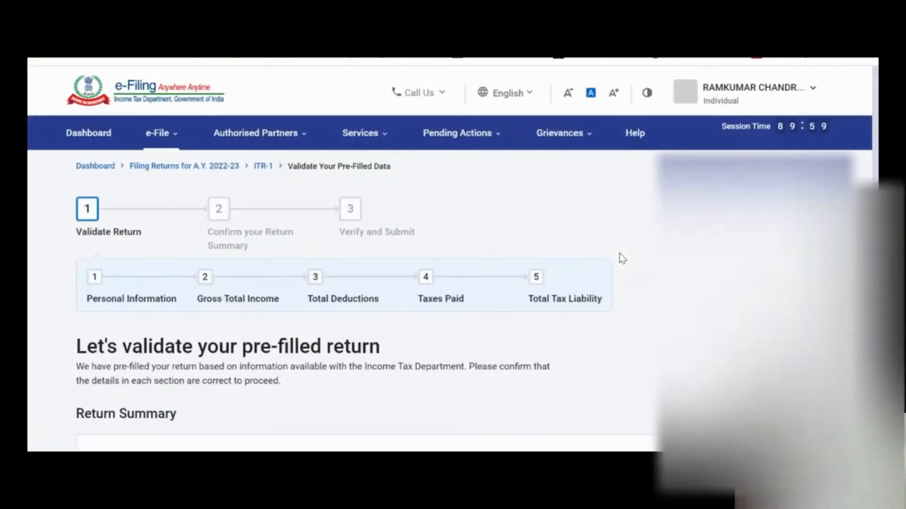
Step: Open the Gross Total Income section from the Return Summary
{"action": "scroll", "coordinate": [619, 254], "scroll_direction": "down", "scroll_amount": 4}
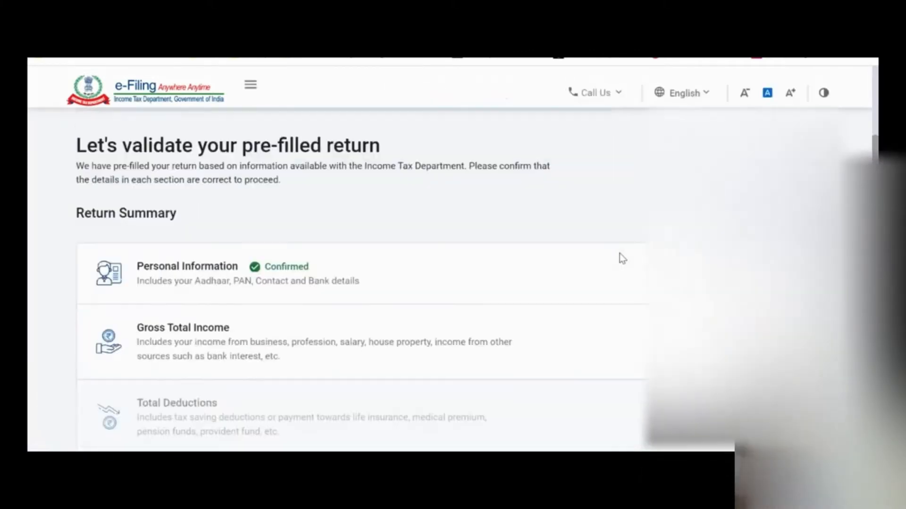
{"action": "scroll", "coordinate": [636, 267], "scroll_direction": "down", "scroll_amount": 2}
{"action": "scroll", "coordinate": [639, 269], "scroll_direction": "down", "scroll_amount": 2}
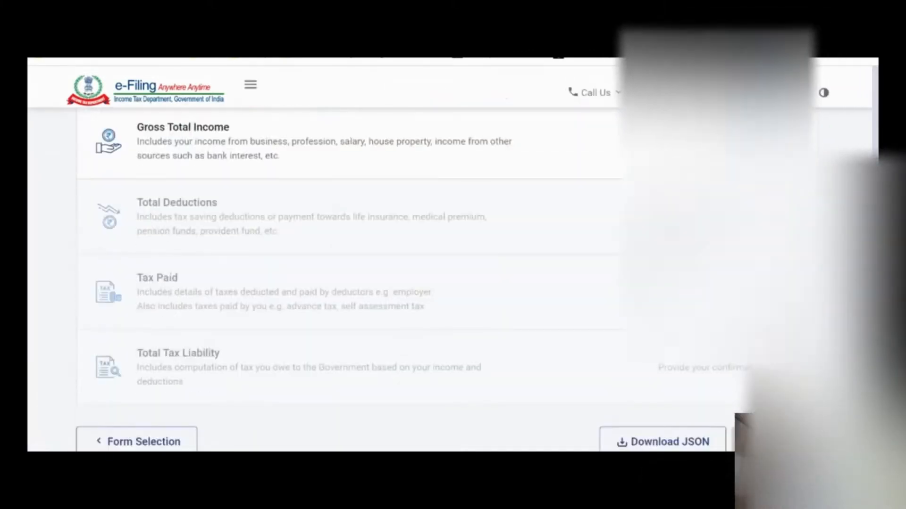
{"action": "scroll", "coordinate": [638, 263], "scroll_direction": "up", "scroll_amount": 1}
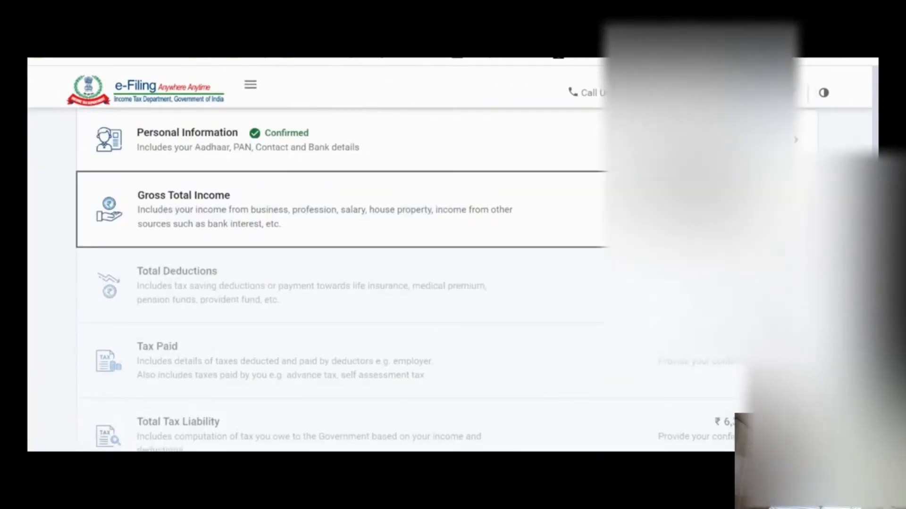
{"action": "left_click", "coordinate": [661, 210]}
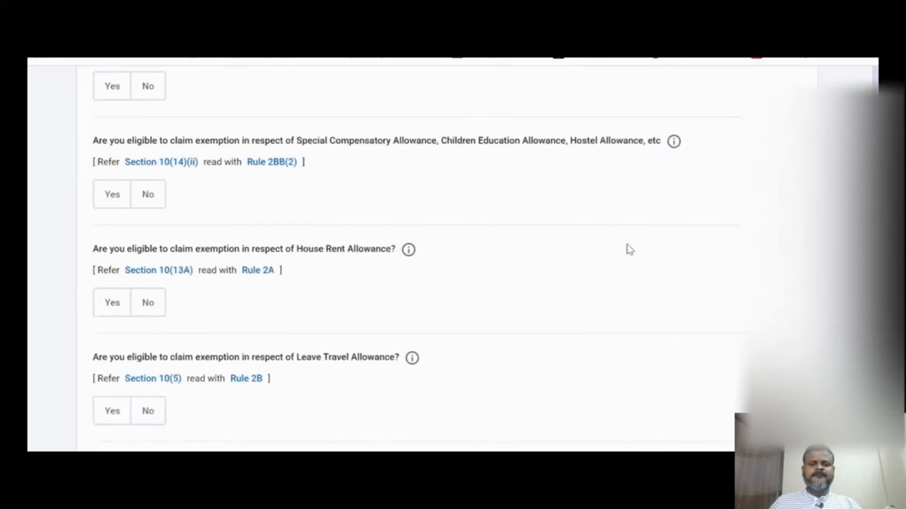
Step: Skip the Salary Exemption questions for Gross Total Income and confirm skipping them
{"action": "scroll", "coordinate": [677, 227], "scroll_direction": "up", "scroll_amount": 6}
{"action": "scroll", "coordinate": [678, 228], "scroll_direction": "down", "scroll_amount": 3}
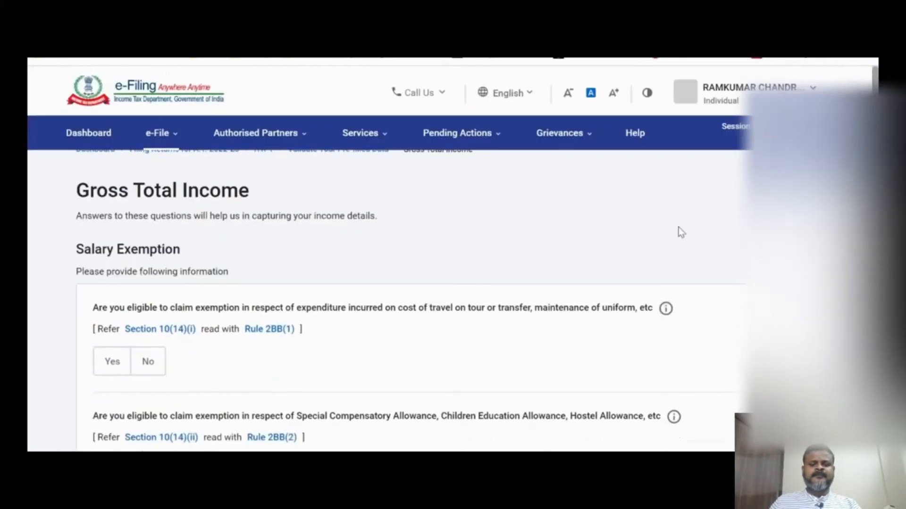
{"action": "scroll", "coordinate": [581, 229], "scroll_direction": "down", "scroll_amount": 9}
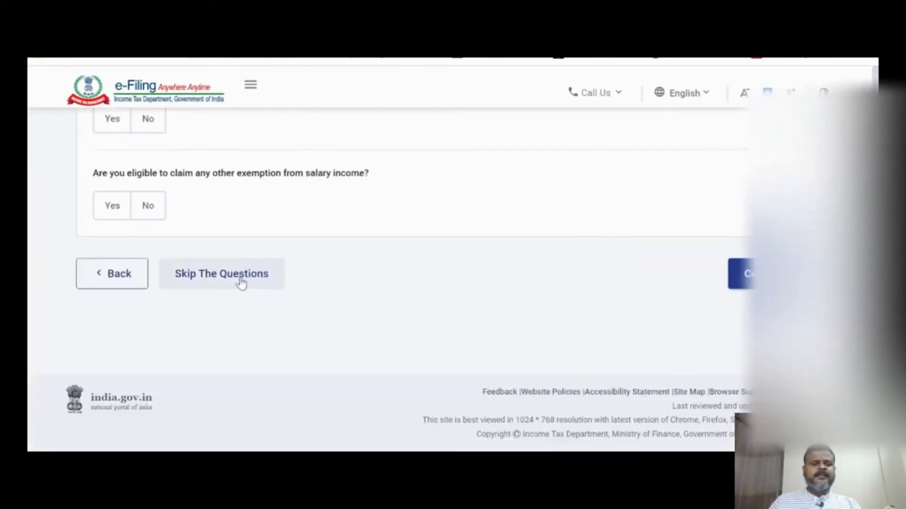
{"action": "left_click", "coordinate": [238, 283]}
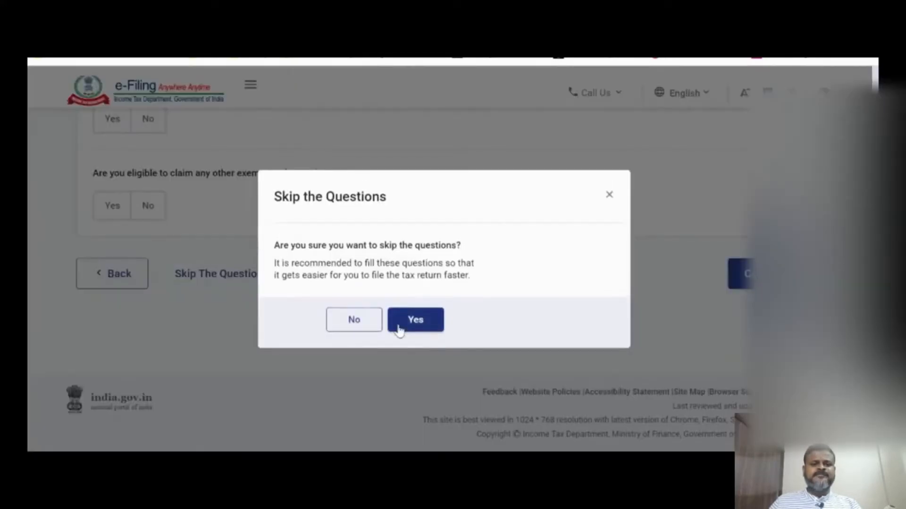
{"action": "left_click", "coordinate": [398, 326]}
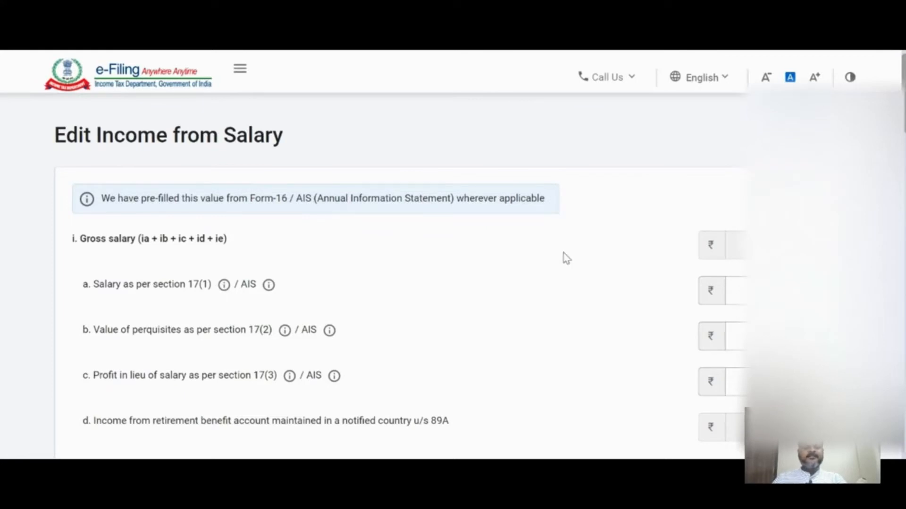
Step: Display the Form-16 guidance for Salary as per section 17(1) in the salary income details
{"action": "scroll", "coordinate": [512, 263], "scroll_direction": "down", "scroll_amount": 2}
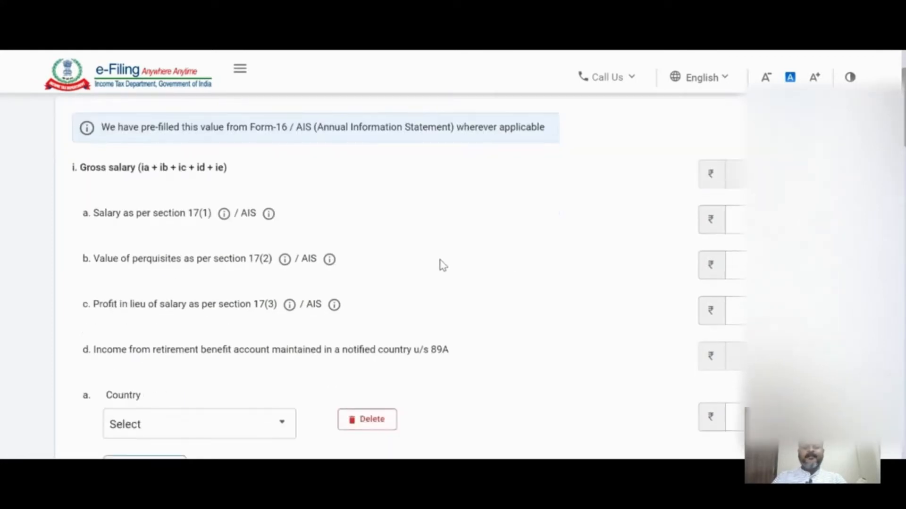
{"action": "left_click", "coordinate": [224, 217]}
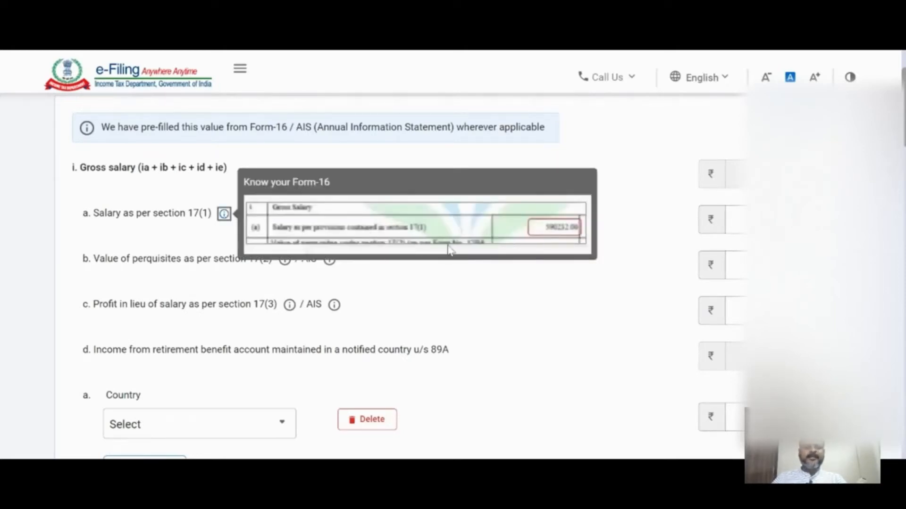
Step: Close the Form-16 guidance and review the gross salary components and each exempt allowance entry in the salary details
{"action": "left_click", "coordinate": [549, 315]}
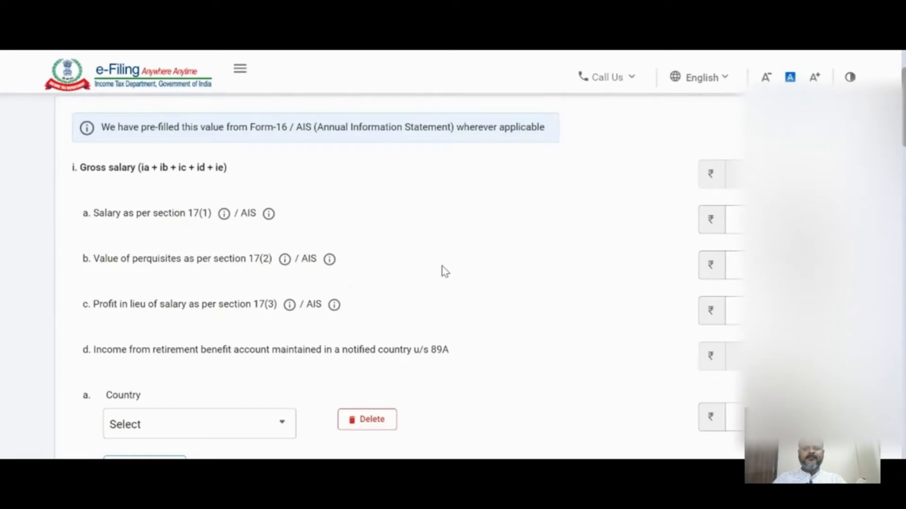
{"action": "scroll", "coordinate": [445, 272], "scroll_direction": "down", "scroll_amount": 5}
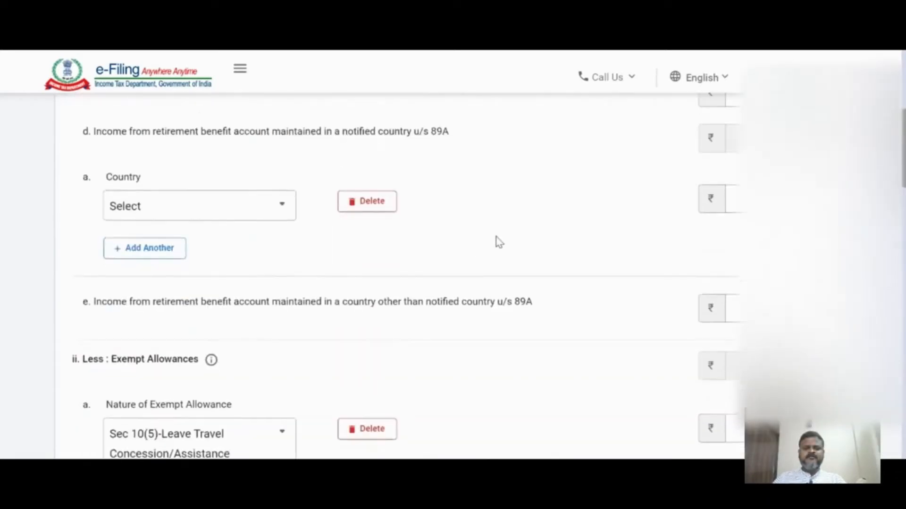
{"action": "scroll", "coordinate": [499, 241], "scroll_direction": "down", "scroll_amount": 3}
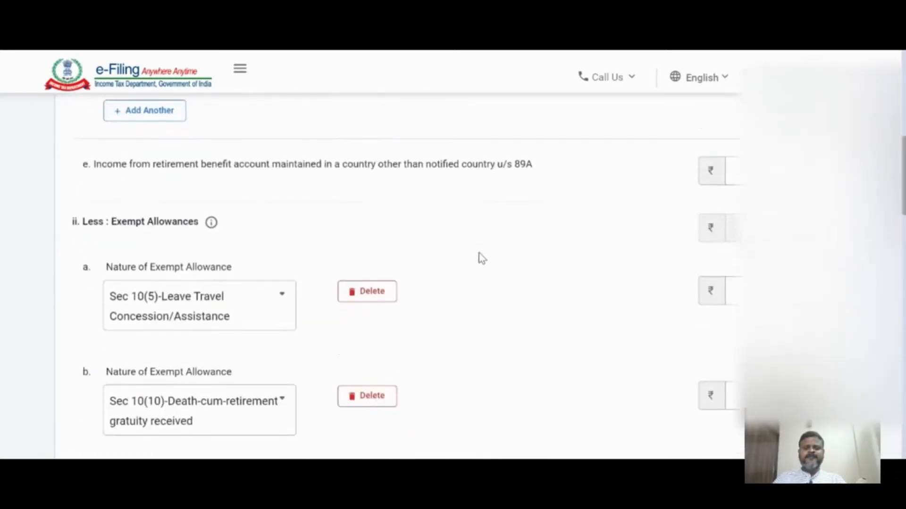
{"action": "scroll", "coordinate": [481, 258], "scroll_direction": "down", "scroll_amount": 2}
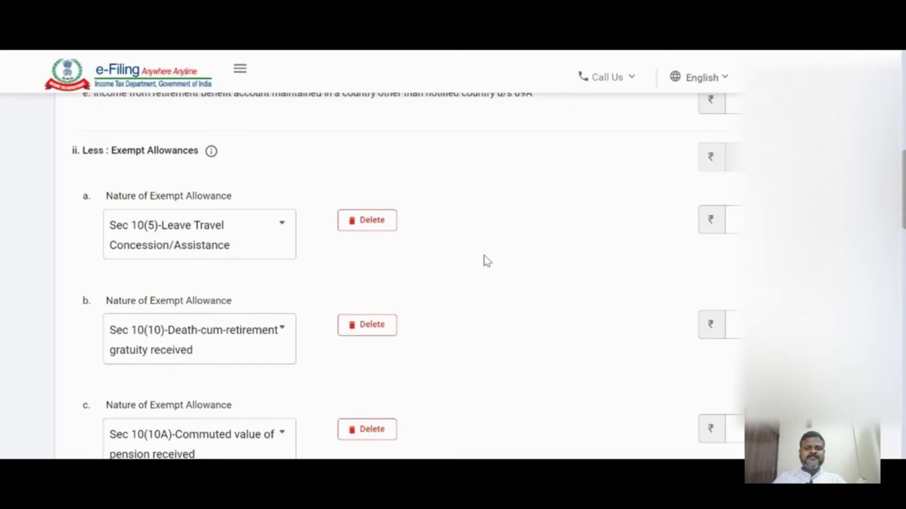
{"action": "scroll", "coordinate": [485, 259], "scroll_direction": "down", "scroll_amount": 2}
{"action": "scroll", "coordinate": [487, 261], "scroll_direction": "down", "scroll_amount": 8}
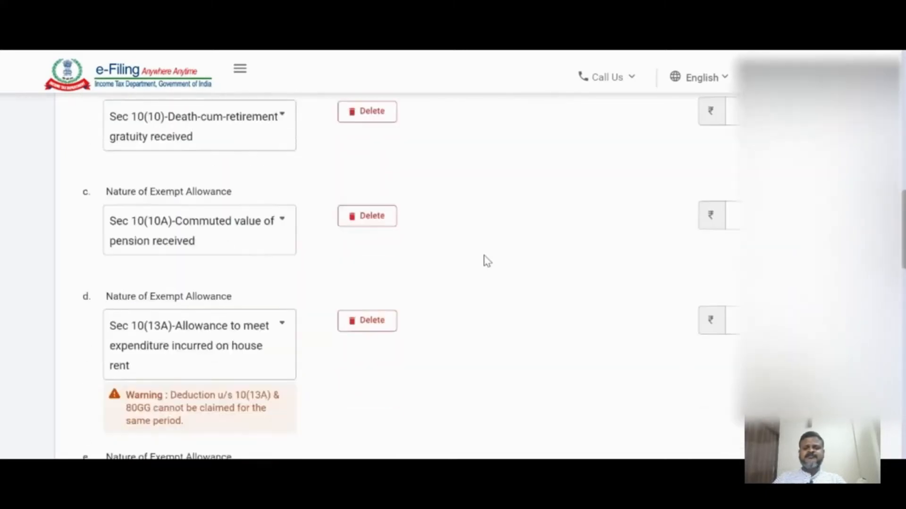
{"action": "scroll", "coordinate": [486, 260], "scroll_direction": "down", "scroll_amount": 4}
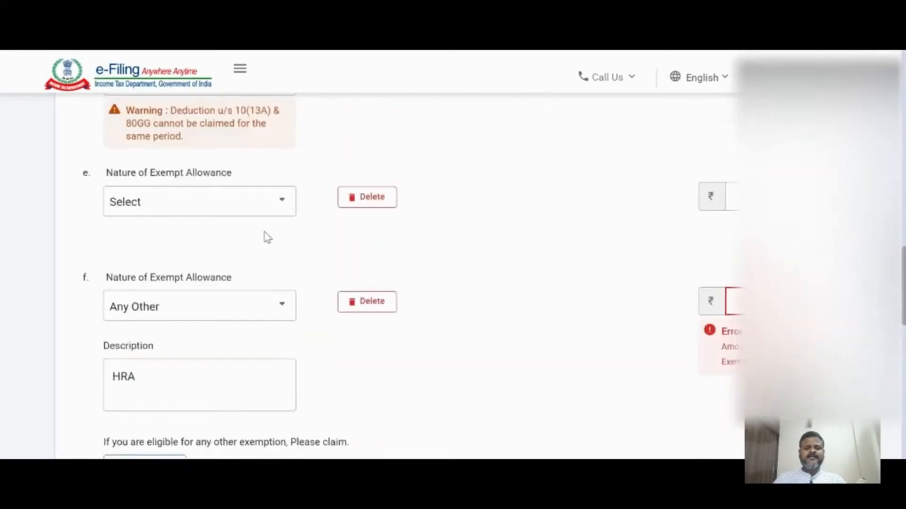
{"action": "scroll", "coordinate": [194, 325], "scroll_direction": "down", "scroll_amount": 2}
{"action": "left_click", "coordinate": [192, 320]}
{"action": "left_click", "coordinate": [548, 334]}
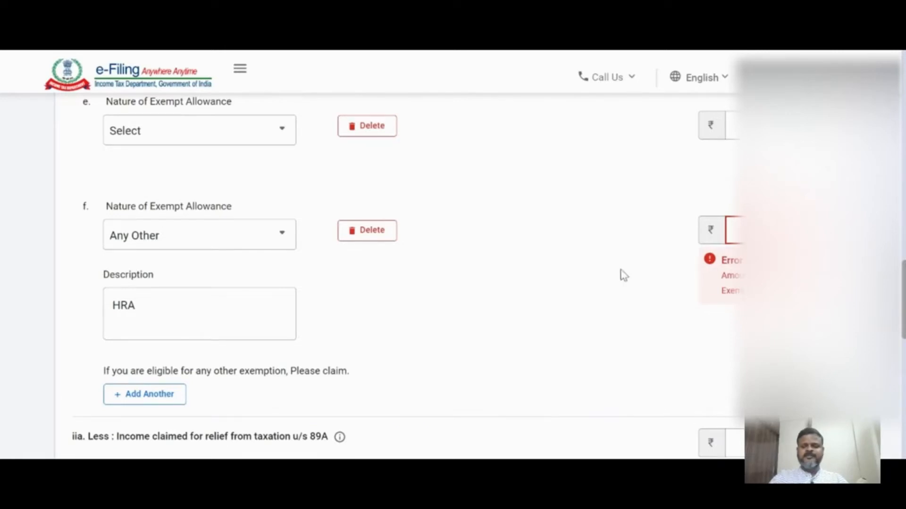
Step: Review the section 89A relief, Net Salary and section 16 deductions in the salary details
{"action": "scroll", "coordinate": [575, 271], "scroll_direction": "down", "scroll_amount": 3}
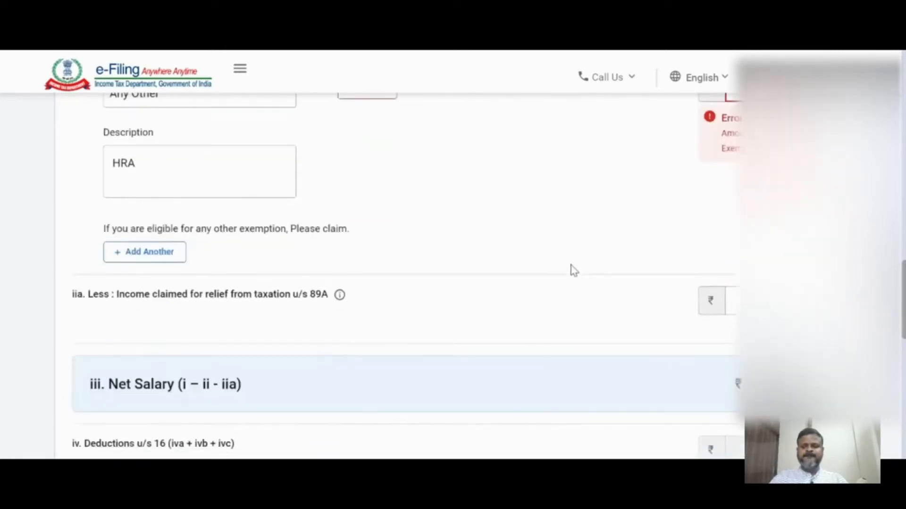
{"action": "scroll", "coordinate": [582, 298], "scroll_direction": "down", "scroll_amount": 3}
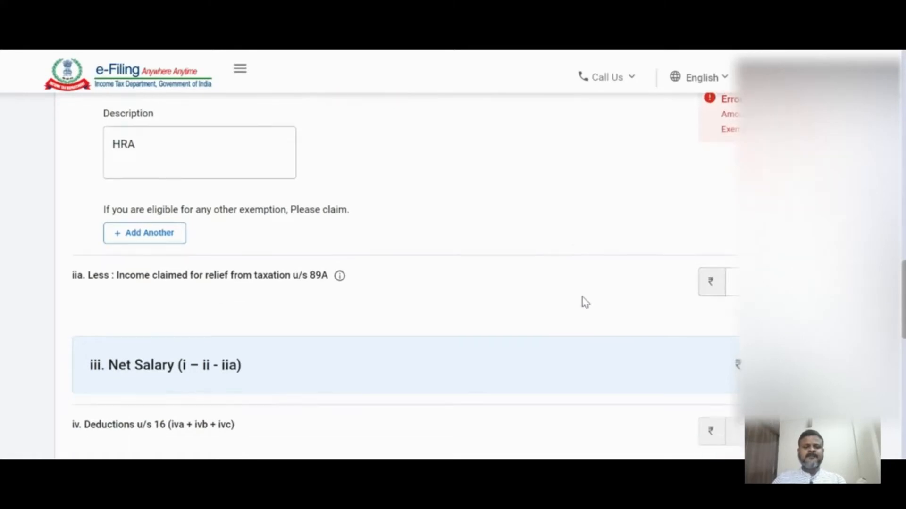
{"action": "scroll", "coordinate": [595, 264], "scroll_direction": "down", "scroll_amount": 2}
{"action": "scroll", "coordinate": [623, 223], "scroll_direction": "down", "scroll_amount": 2}
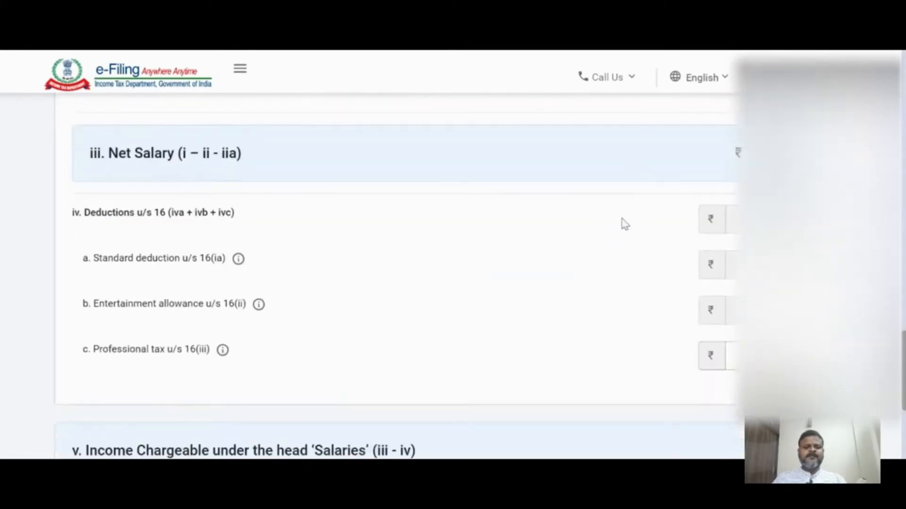
{"action": "scroll", "coordinate": [417, 239], "scroll_direction": "up", "scroll_amount": 2}
{"action": "scroll", "coordinate": [587, 254], "scroll_direction": "down", "scroll_amount": 2}
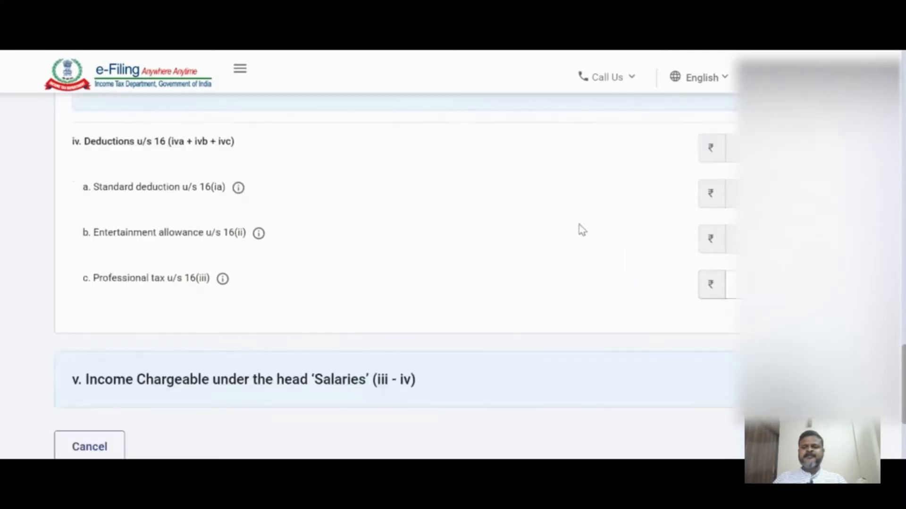
{"action": "scroll", "coordinate": [582, 230], "scroll_direction": "down", "scroll_amount": 2}
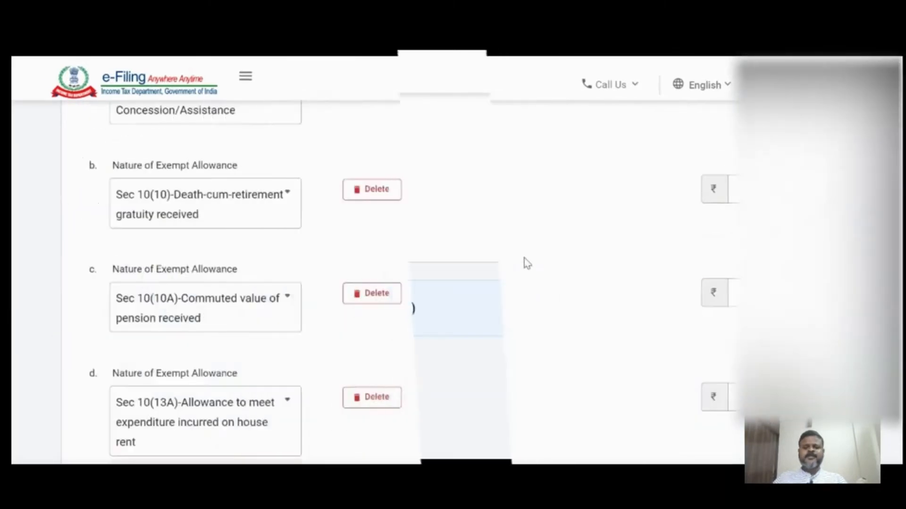
Step: Delete the Sec 10(5) Leave Travel Concession and Sec 10(10) Death-cum-retirement gratuity entries from the exempt allowances, confirming each deletion
{"action": "scroll", "coordinate": [524, 257], "scroll_direction": "up", "scroll_amount": 4}
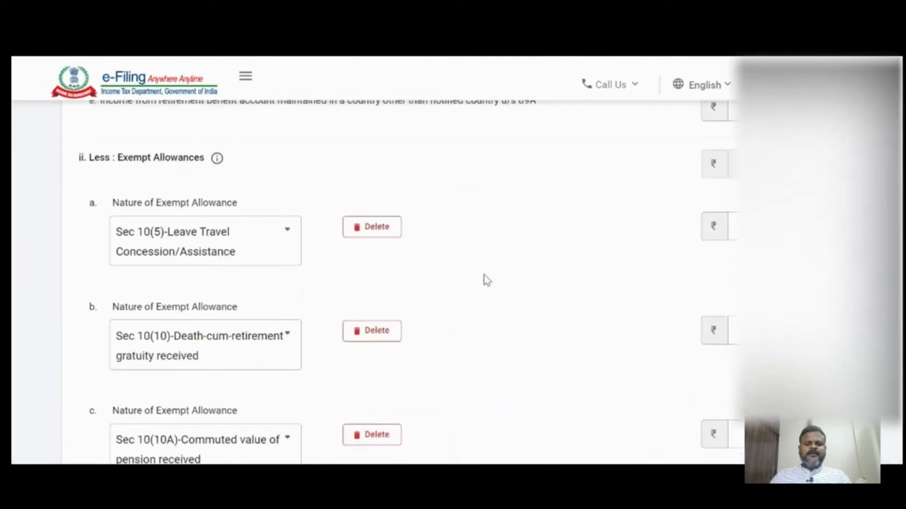
{"action": "left_click", "coordinate": [369, 233]}
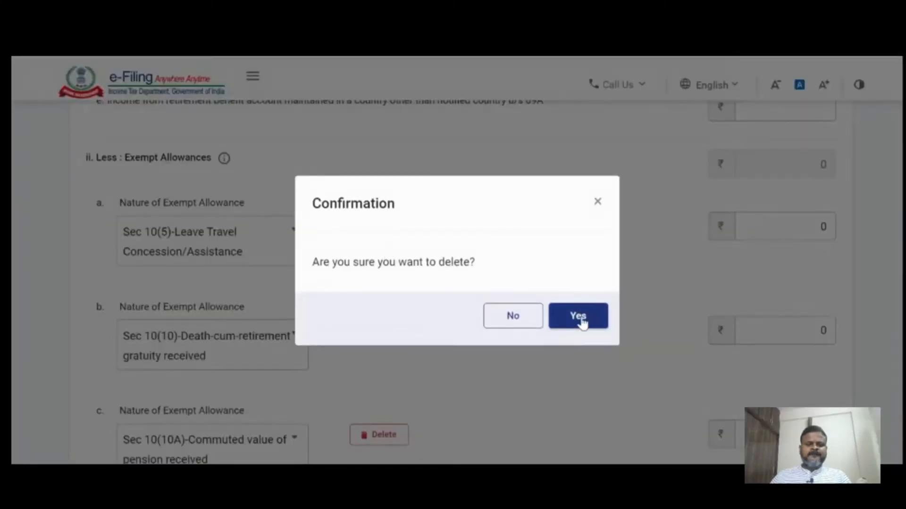
{"action": "left_click", "coordinate": [579, 316]}
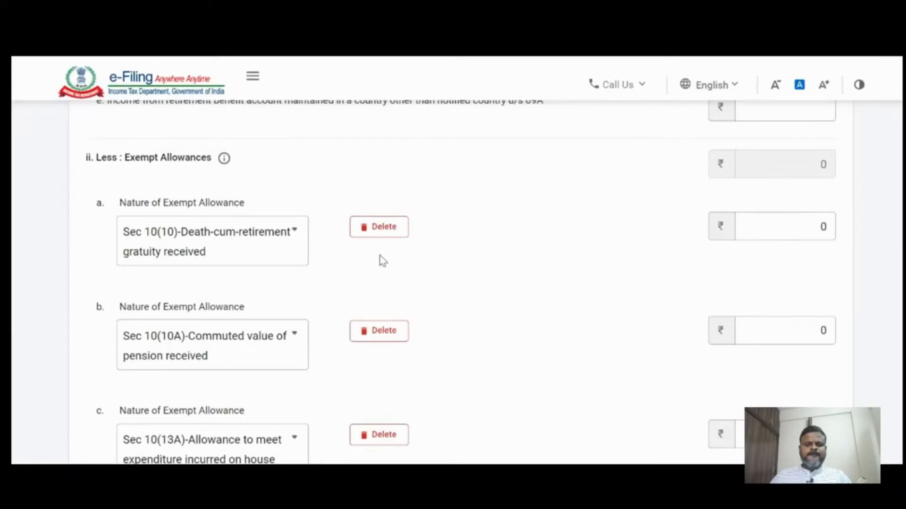
{"action": "left_click", "coordinate": [370, 232]}
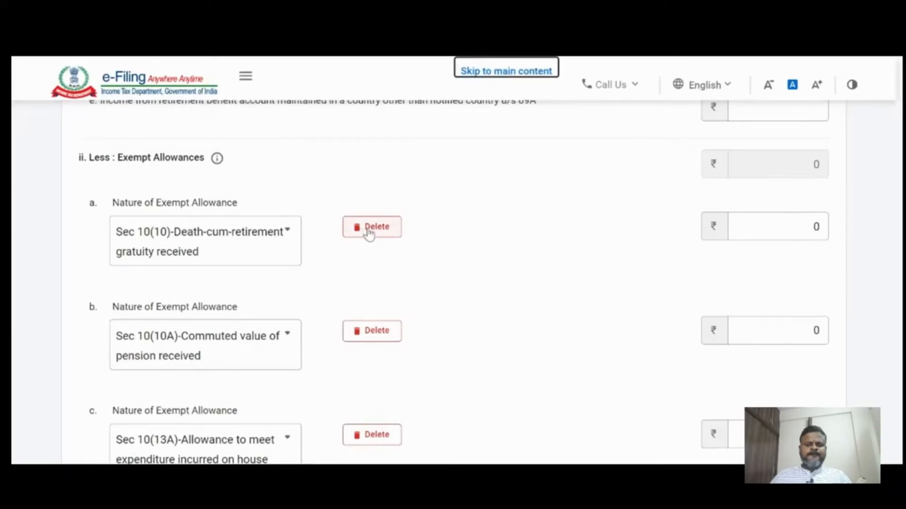
{"action": "left_click", "coordinate": [369, 233]}
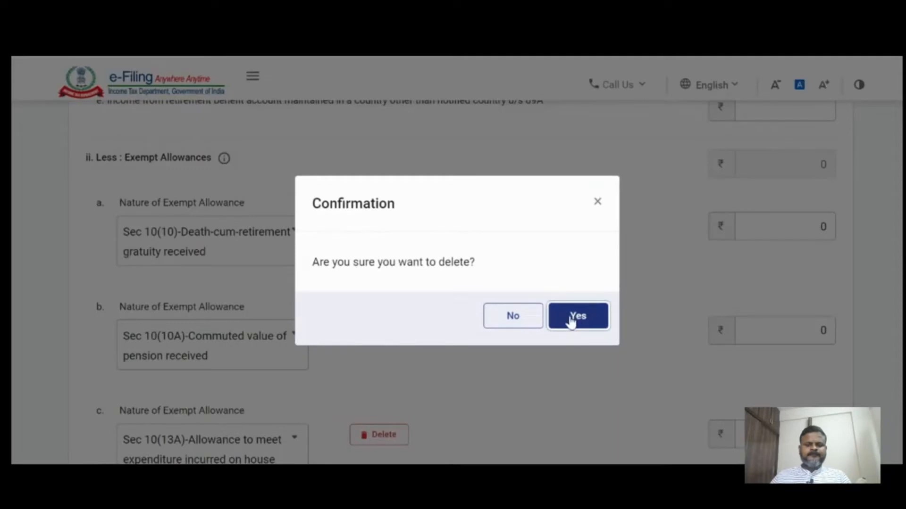
{"action": "left_click", "coordinate": [570, 323]}
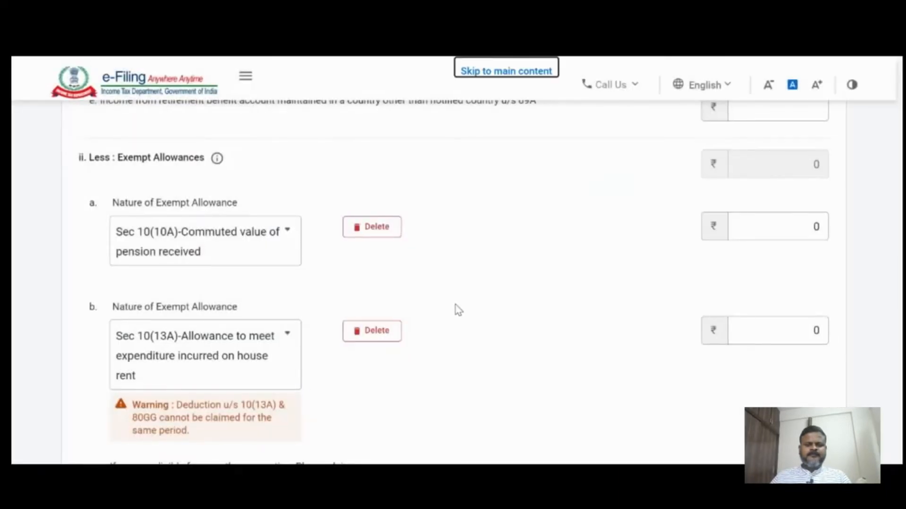
Step: Delete the Sec 10(10A) commuted pension and Sec 10(13A) house rent entries from the exempt allowances and finish the salary details
{"action": "left_click", "coordinate": [363, 233]}
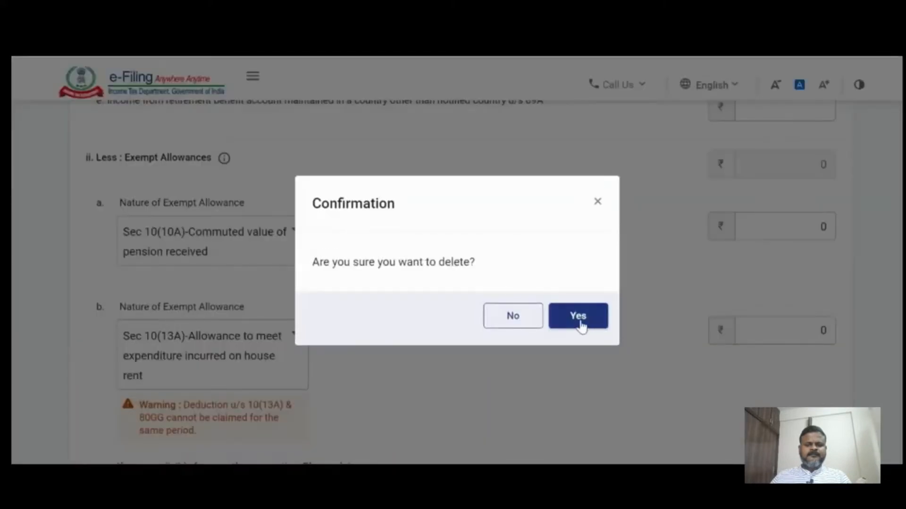
{"action": "left_click", "coordinate": [581, 325]}
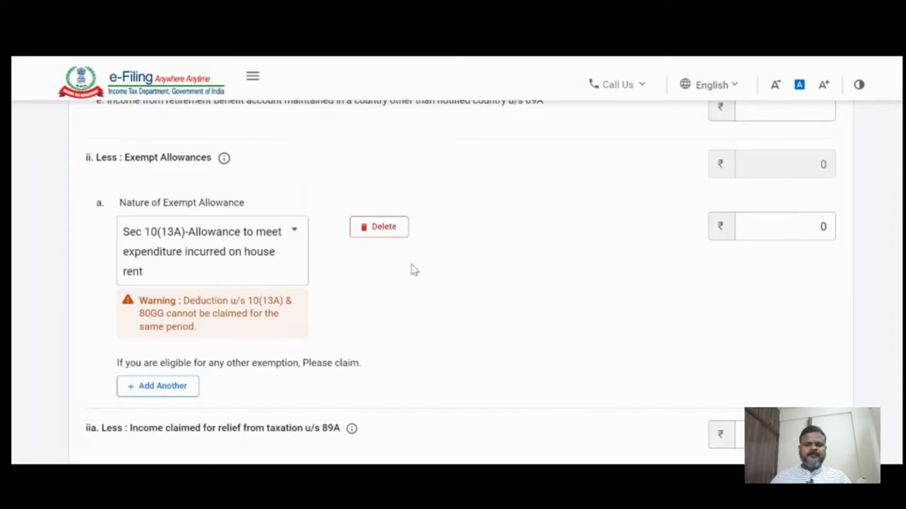
{"action": "left_click", "coordinate": [376, 229]}
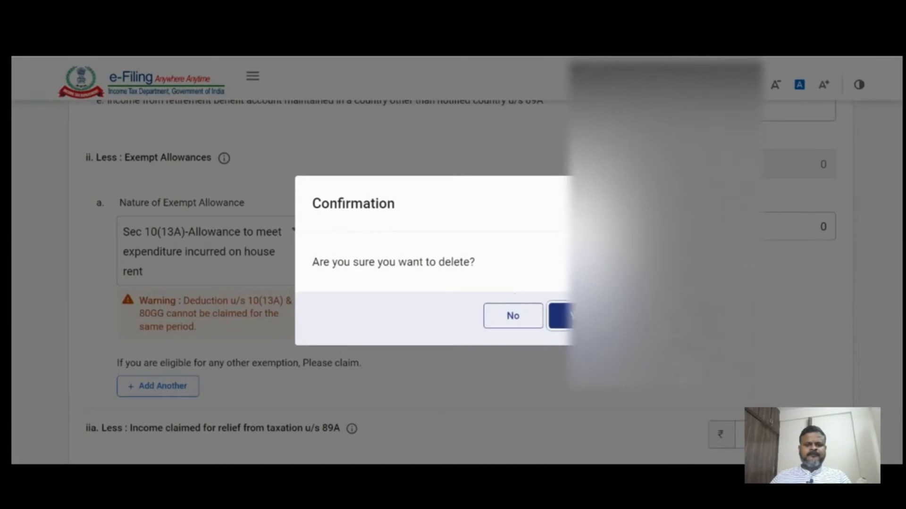
{"action": "left_click", "coordinate": [564, 316]}
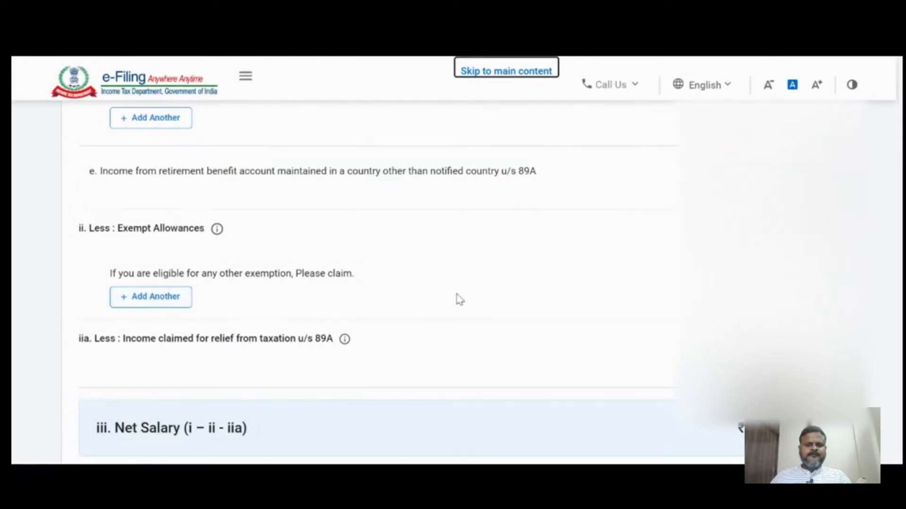
{"action": "scroll", "coordinate": [456, 299], "scroll_direction": "down", "scroll_amount": 7}
{"action": "scroll", "coordinate": [460, 300], "scroll_direction": "down", "scroll_amount": 3}
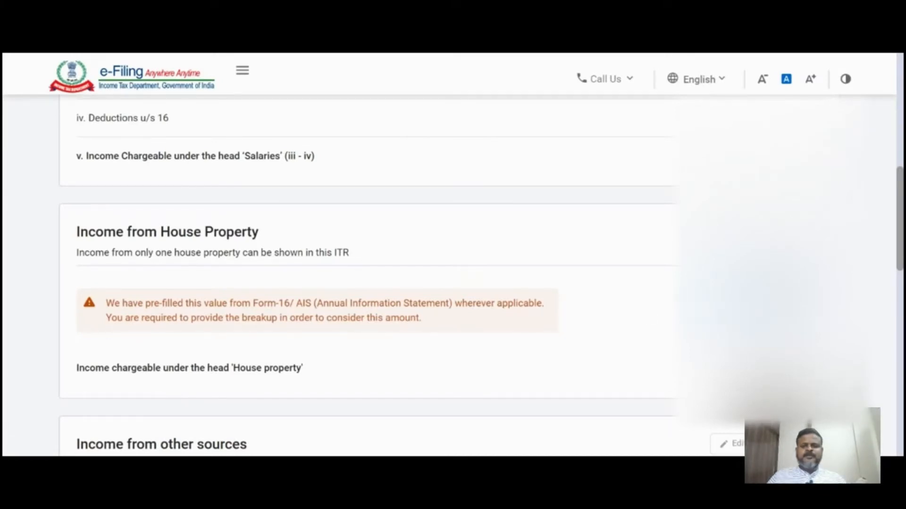
Step: Open the House Property income details and set the type of house property to Self Occupied
{"action": "left_click", "coordinate": [740, 231]}
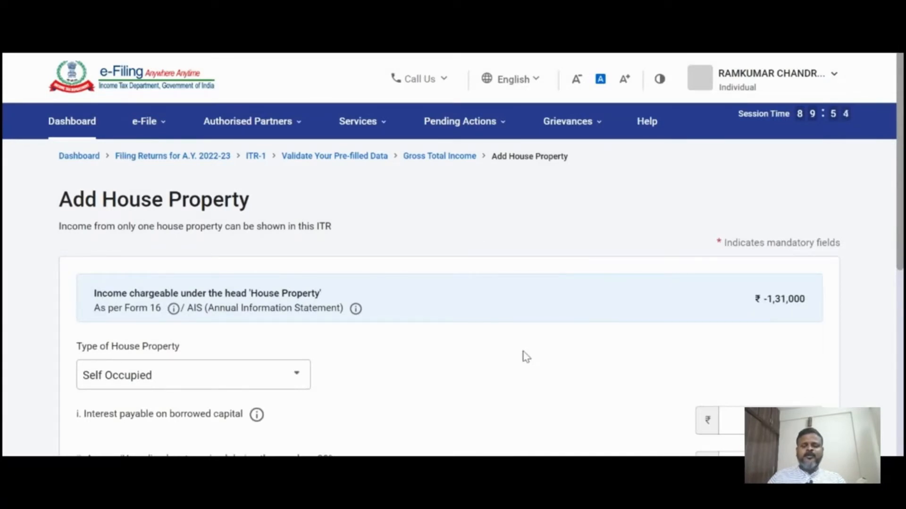
{"action": "scroll", "coordinate": [518, 344], "scroll_direction": "down", "scroll_amount": 2}
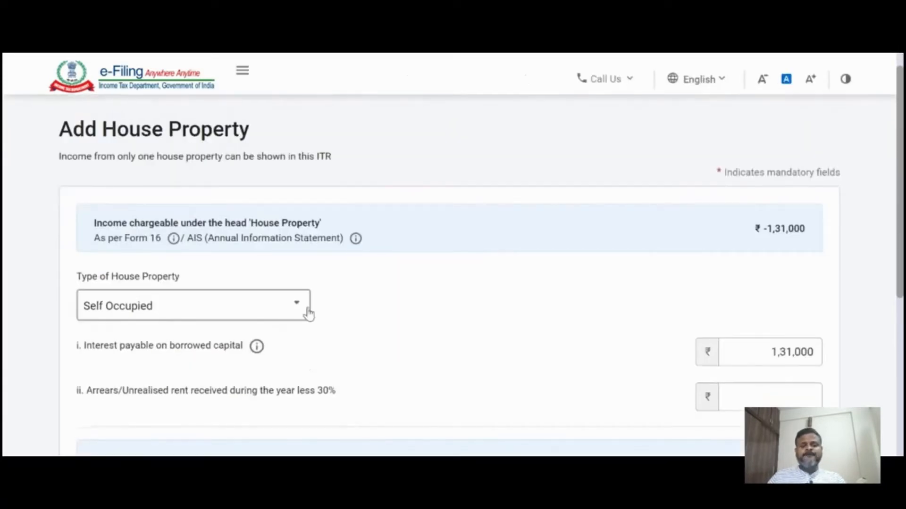
{"action": "left_click", "coordinate": [298, 306]}
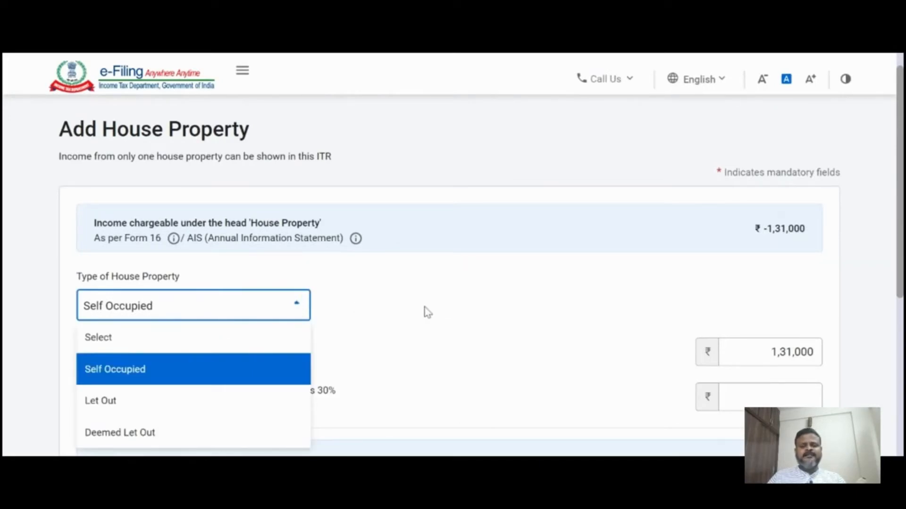
{"action": "scroll", "coordinate": [427, 312], "scroll_direction": "down", "scroll_amount": 2}
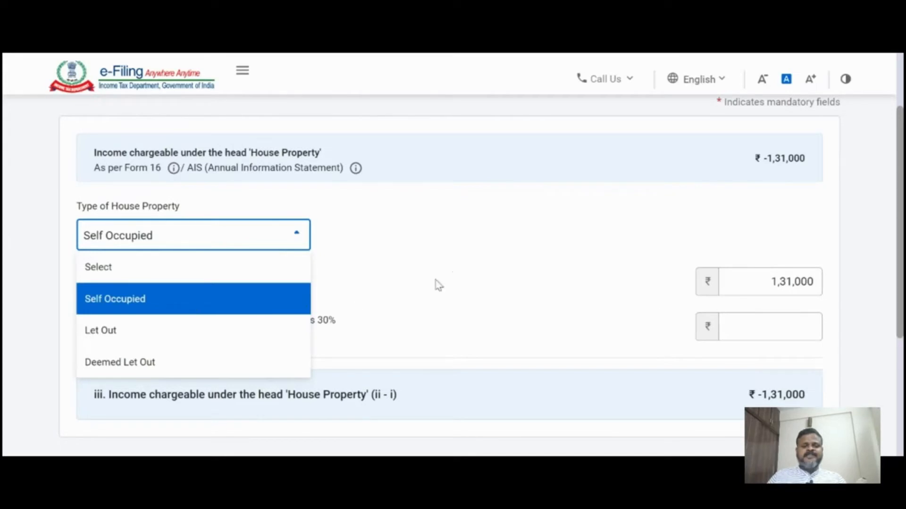
{"action": "left_click", "coordinate": [187, 303]}
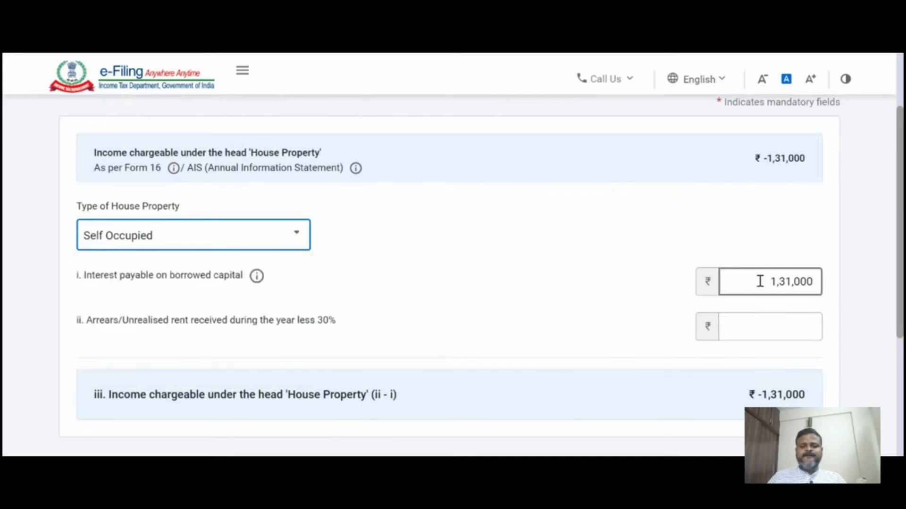
Step: Check the interest payable on borrowed capital and add the house property income to the return
{"action": "left_click_drag", "start_coordinate": [763, 281], "coordinate": [818, 299]}
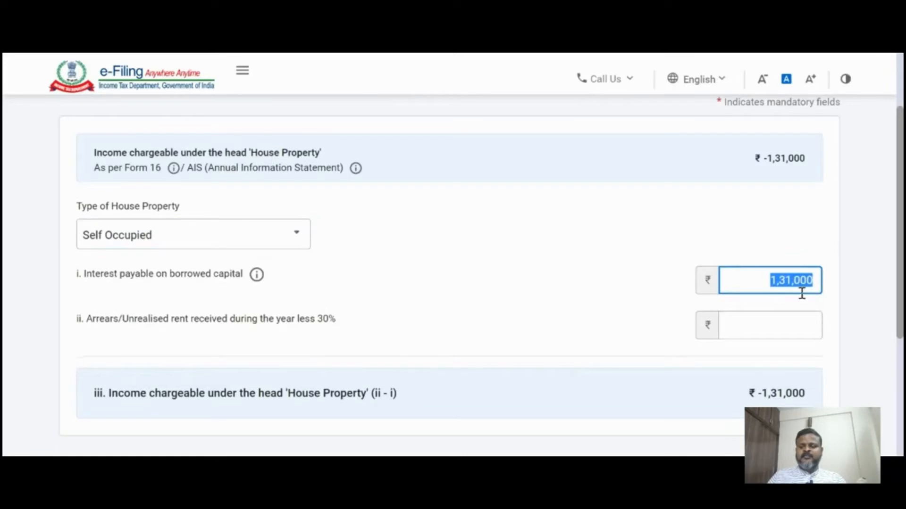
{"action": "scroll", "coordinate": [526, 287], "scroll_direction": "down", "scroll_amount": 4}
{"action": "scroll", "coordinate": [526, 286], "scroll_direction": "up", "scroll_amount": 3}
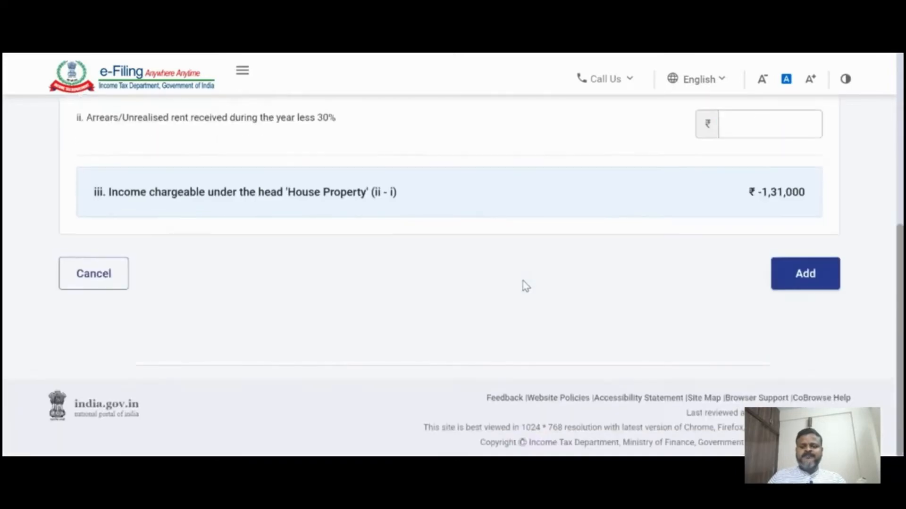
{"action": "left_click", "coordinate": [526, 287]}
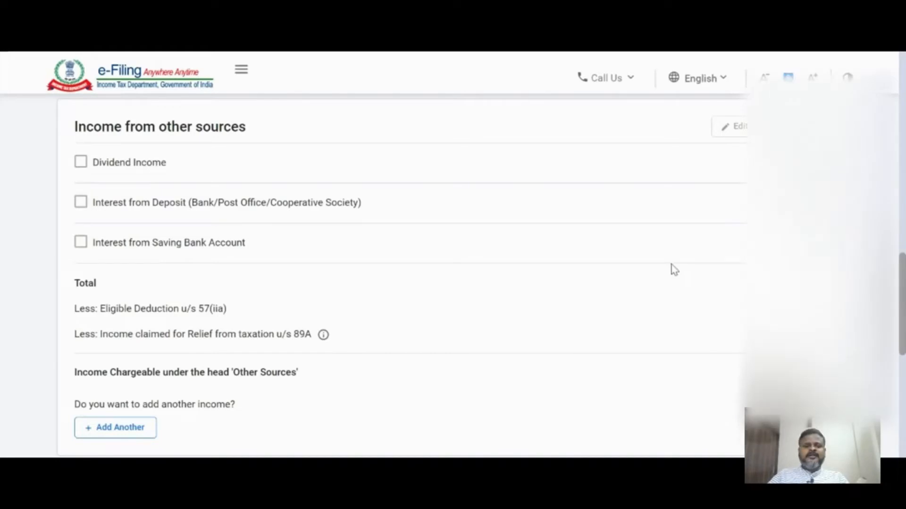
Step: Review the income from other sources and exempt income, and confirm the Gross Total Income section
{"action": "scroll", "coordinate": [674, 269], "scroll_direction": "down", "scroll_amount": 3}
{"action": "scroll", "coordinate": [660, 260], "scroll_direction": "down", "scroll_amount": 3}
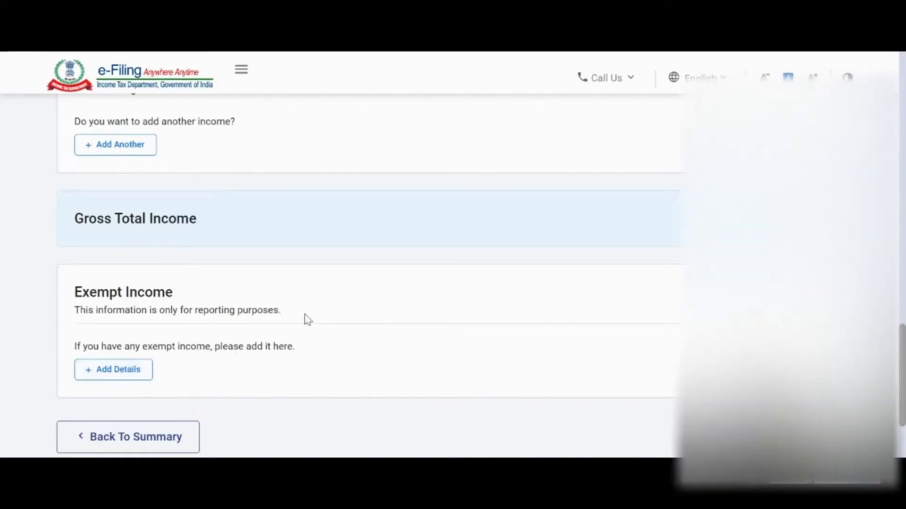
{"action": "scroll", "coordinate": [307, 319], "scroll_direction": "down", "scroll_amount": 2}
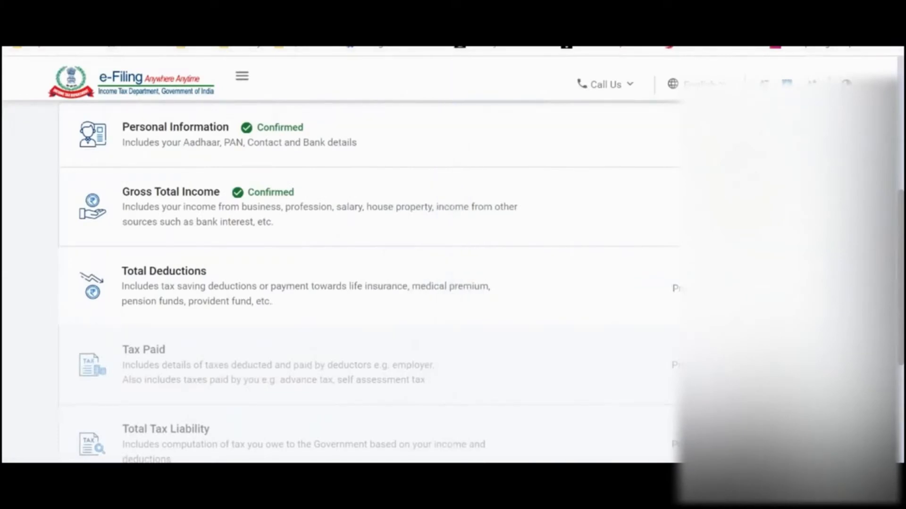
Step: Open the Total Deductions section, look through the pre-filled eligibility questions and skip them to reach the deductions verification page
{"action": "left_click", "coordinate": [368, 286]}
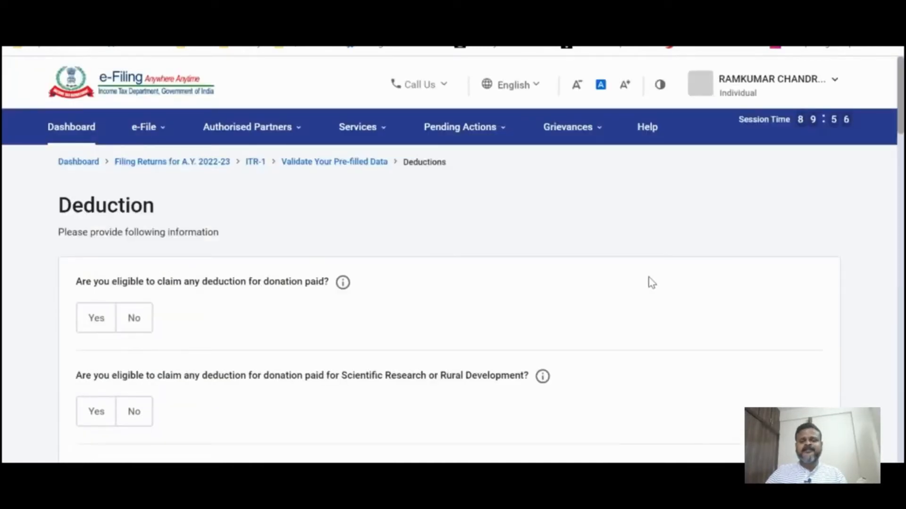
{"action": "scroll", "coordinate": [651, 283], "scroll_direction": "down", "scroll_amount": 12}
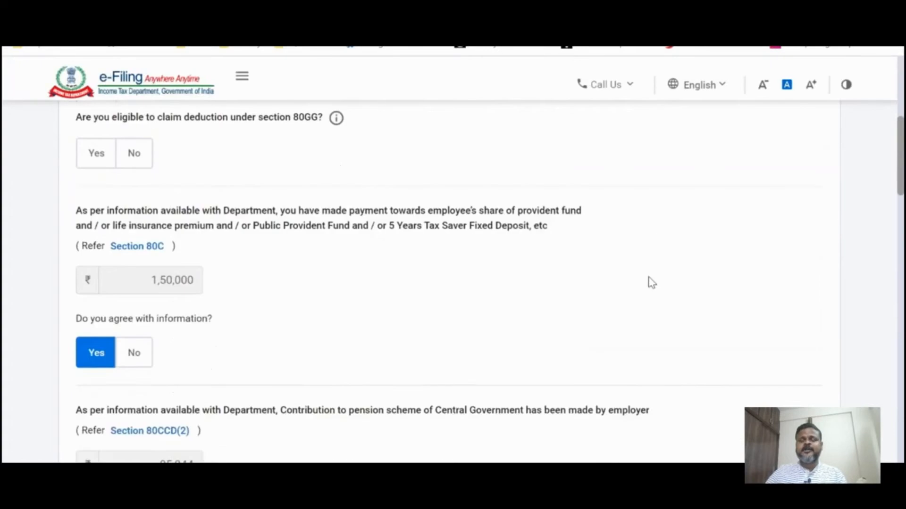
{"action": "scroll", "coordinate": [652, 282], "scroll_direction": "down", "scroll_amount": 20}
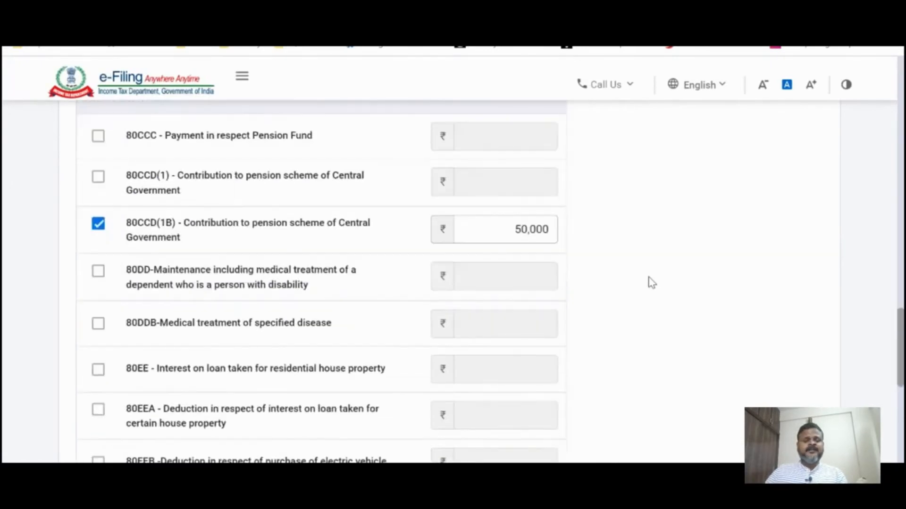
{"action": "scroll", "coordinate": [650, 282], "scroll_direction": "down", "scroll_amount": 2}
{"action": "left_click", "coordinate": [213, 277]}
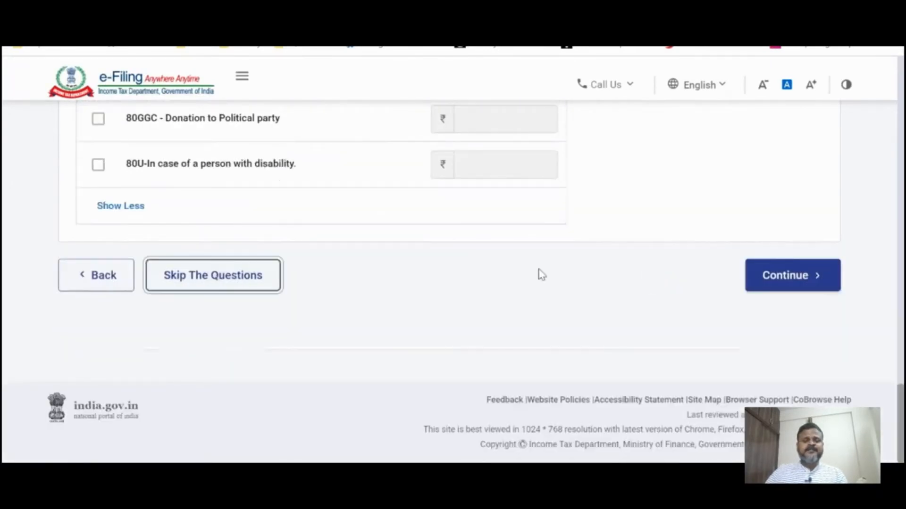
{"action": "left_click", "coordinate": [597, 324]}
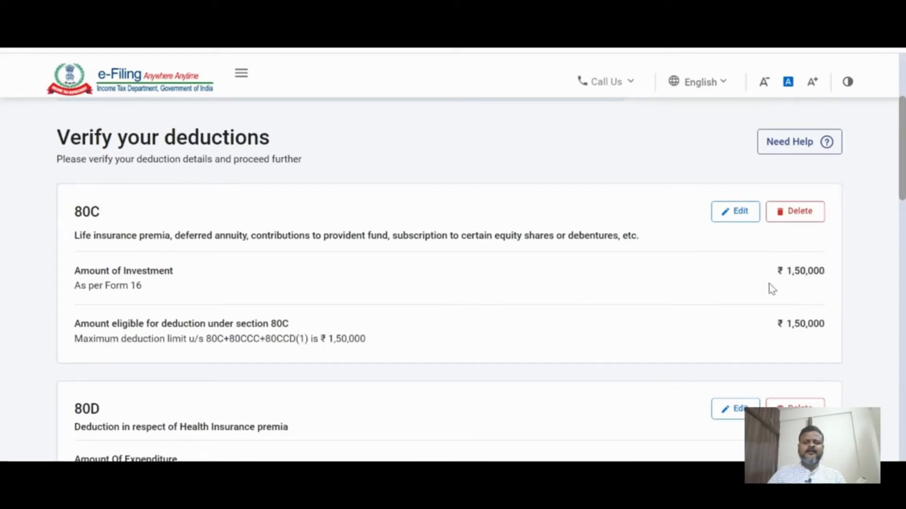
Step: Check the 80C deduction and open the 80D health insurance premium deduction for editing
{"action": "scroll", "coordinate": [726, 285], "scroll_direction": "down", "scroll_amount": 2}
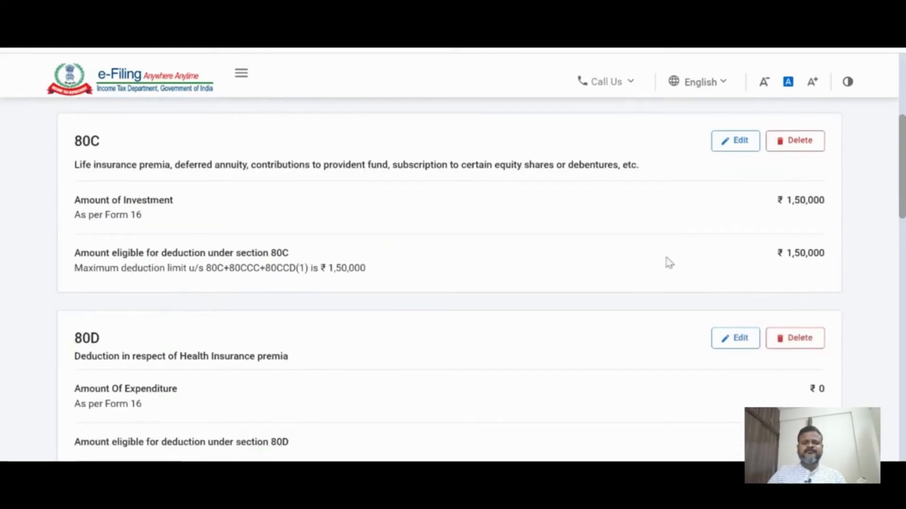
{"action": "scroll", "coordinate": [669, 263], "scroll_direction": "down", "scroll_amount": 2}
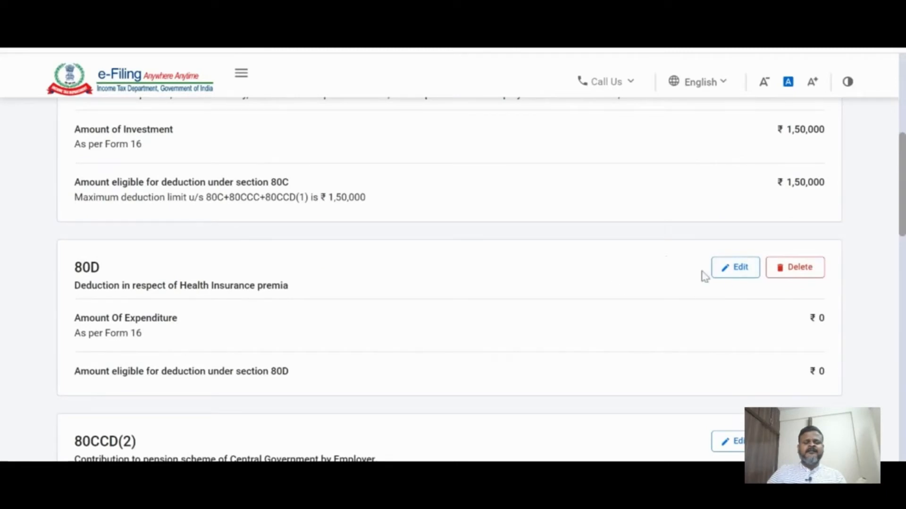
{"action": "left_click", "coordinate": [734, 267]}
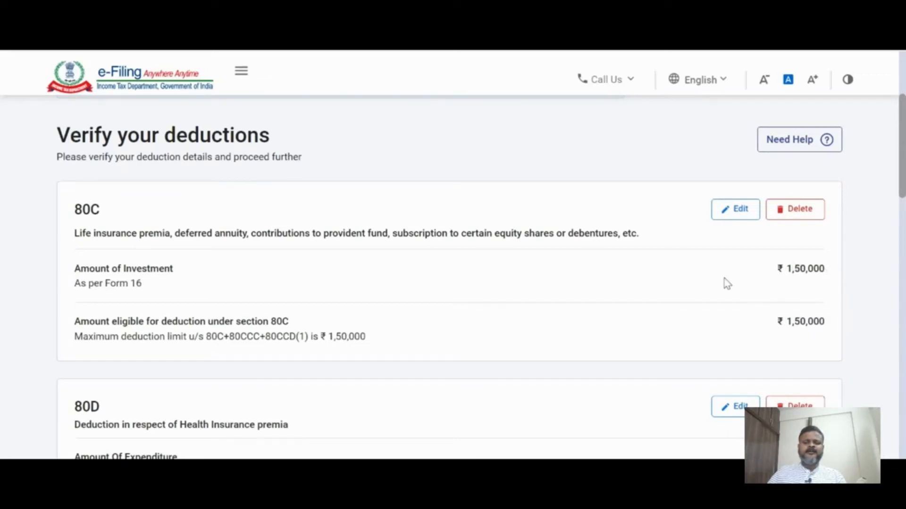
{"action": "scroll", "coordinate": [727, 283], "scroll_direction": "down", "scroll_amount": 2}
{"action": "scroll", "coordinate": [667, 259], "scroll_direction": "down", "scroll_amount": 2}
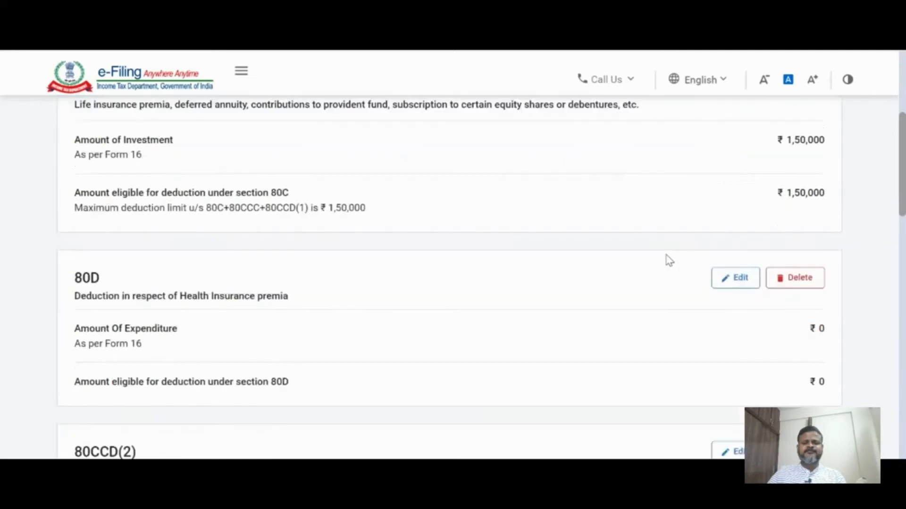
{"action": "left_click", "coordinate": [737, 268]}
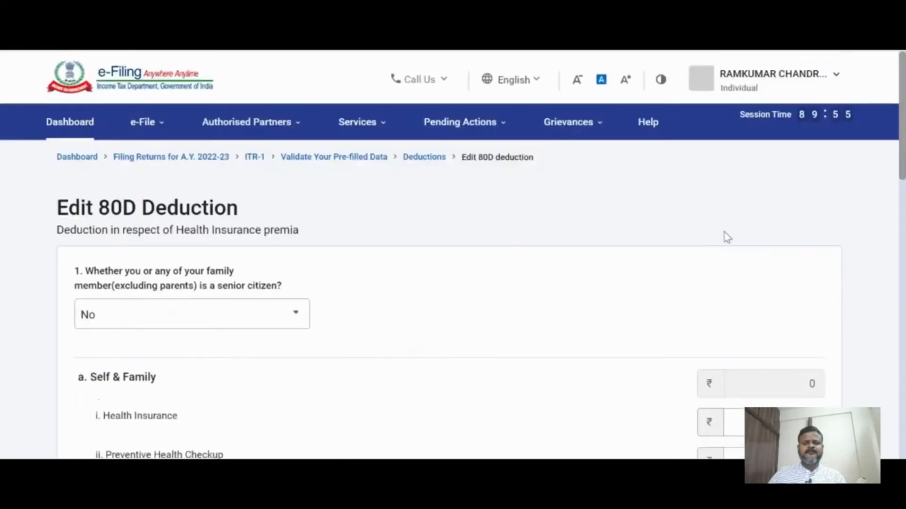
Step: Set the Health Insurance amount under Self & Family in the 80D deduction to 25000
{"action": "scroll", "coordinate": [707, 236], "scroll_direction": "down", "scroll_amount": 1}
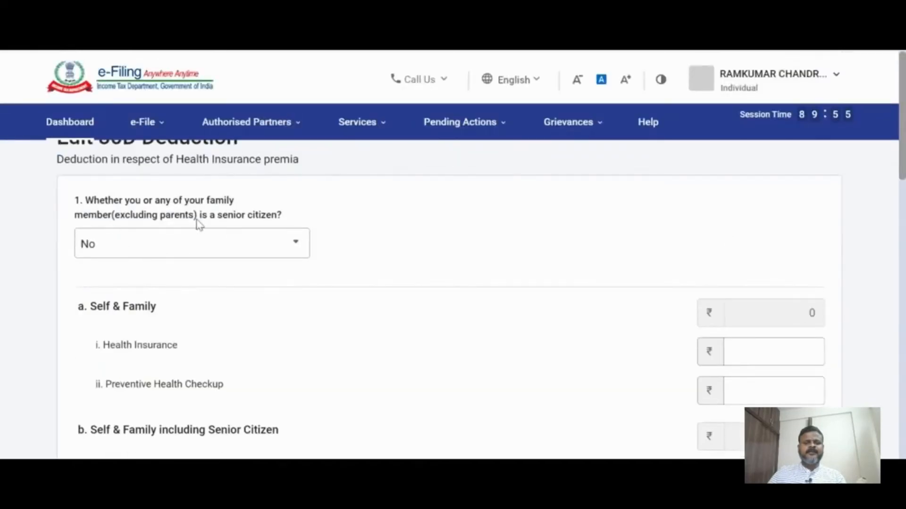
{"action": "scroll", "coordinate": [596, 272], "scroll_direction": "down", "scroll_amount": 3}
{"action": "scroll", "coordinate": [755, 245], "scroll_direction": "up", "scroll_amount": 3}
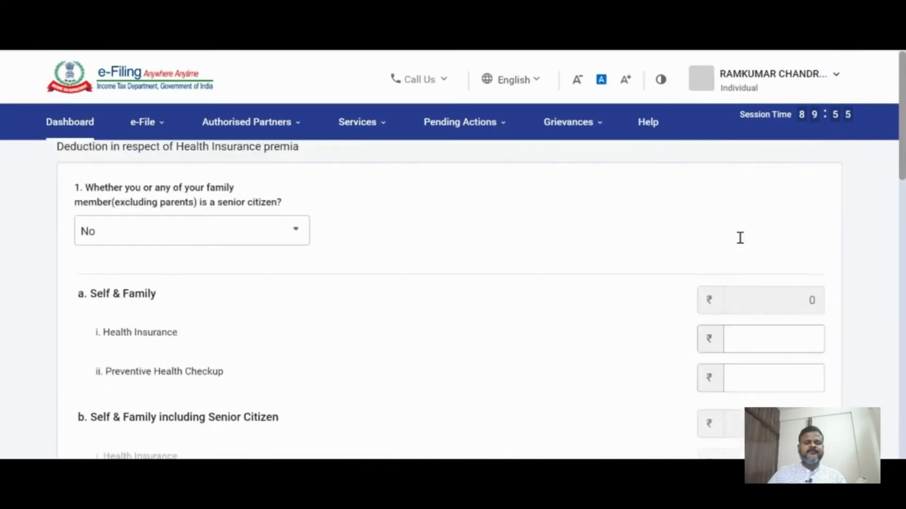
{"action": "scroll", "coordinate": [750, 266], "scroll_direction": "down", "scroll_amount": 1}
{"action": "left_click", "coordinate": [768, 291]}
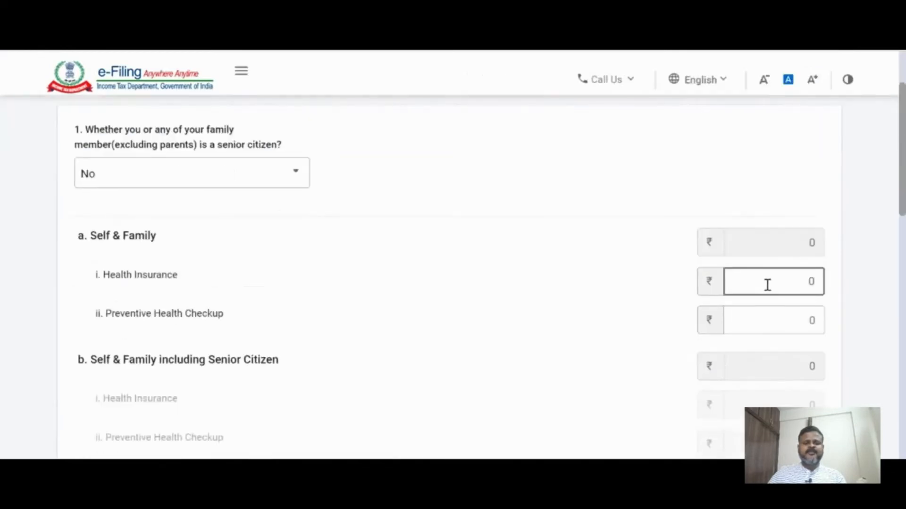
{"action": "key", "text": "BackSpace"}
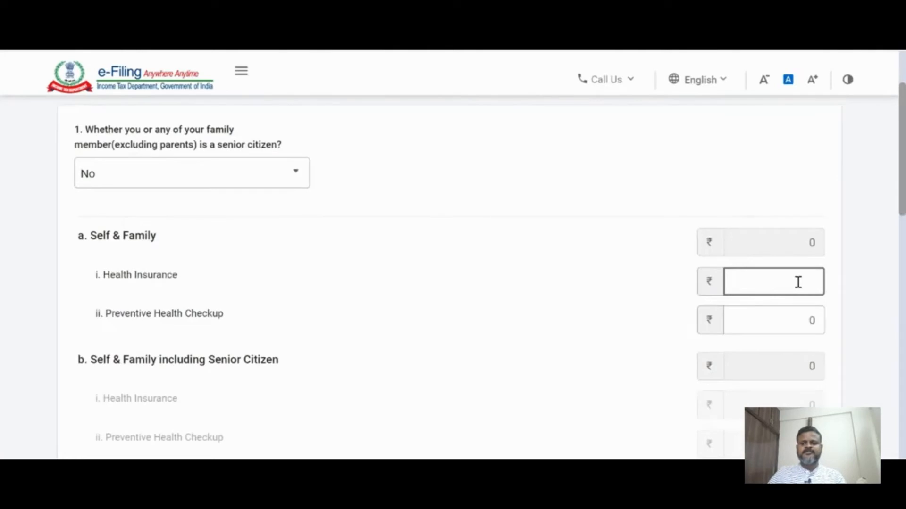
{"action": "type", "text": "2500"}
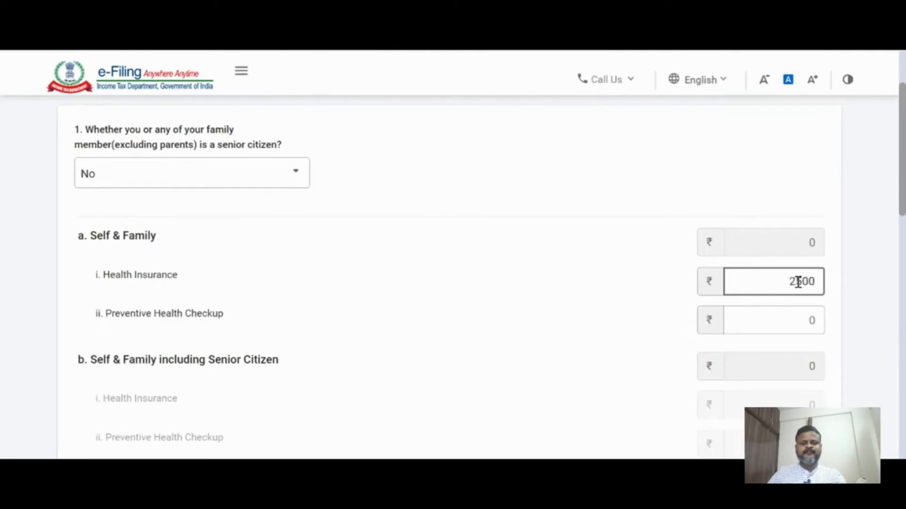
{"action": "type", "text": "0"}
Step: Answer Yes to whether any one of the parents is a senior citizen
{"action": "scroll", "coordinate": [766, 279], "scroll_direction": "down", "scroll_amount": 6}
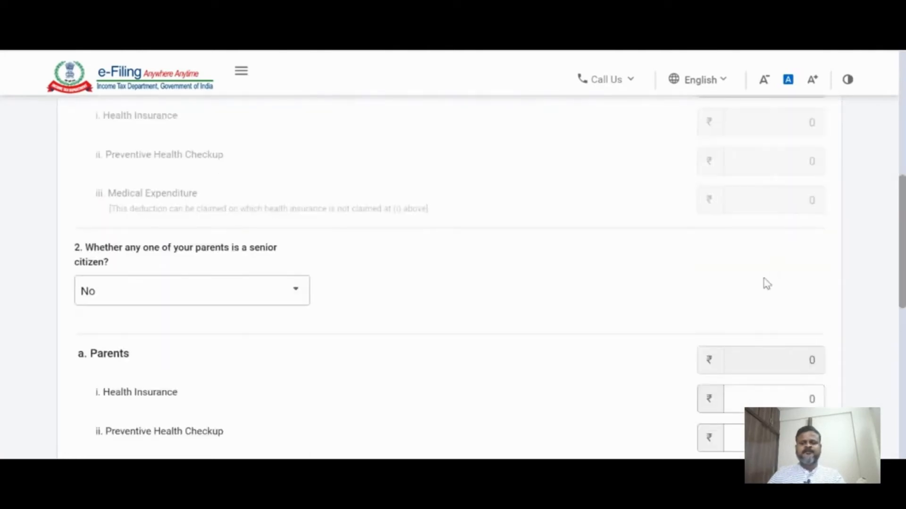
{"action": "scroll", "coordinate": [440, 269], "scroll_direction": "down", "scroll_amount": 2}
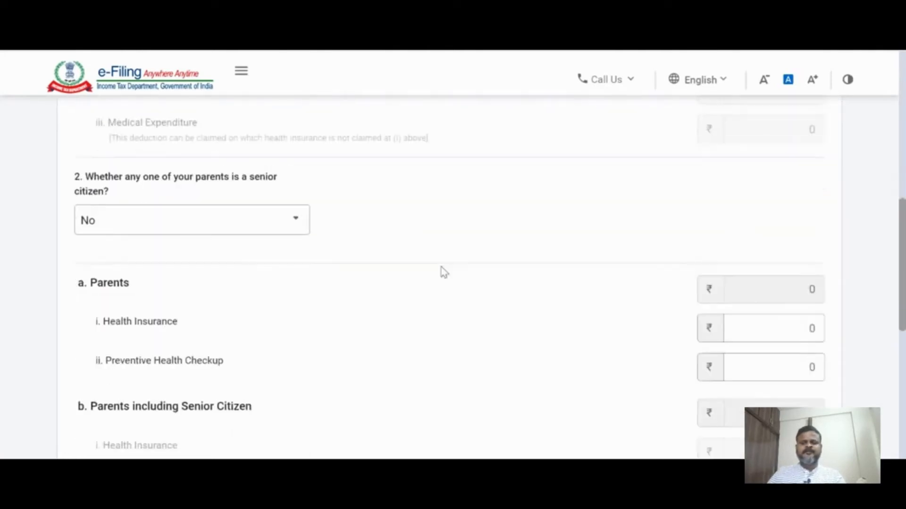
{"action": "left_click", "coordinate": [296, 228]}
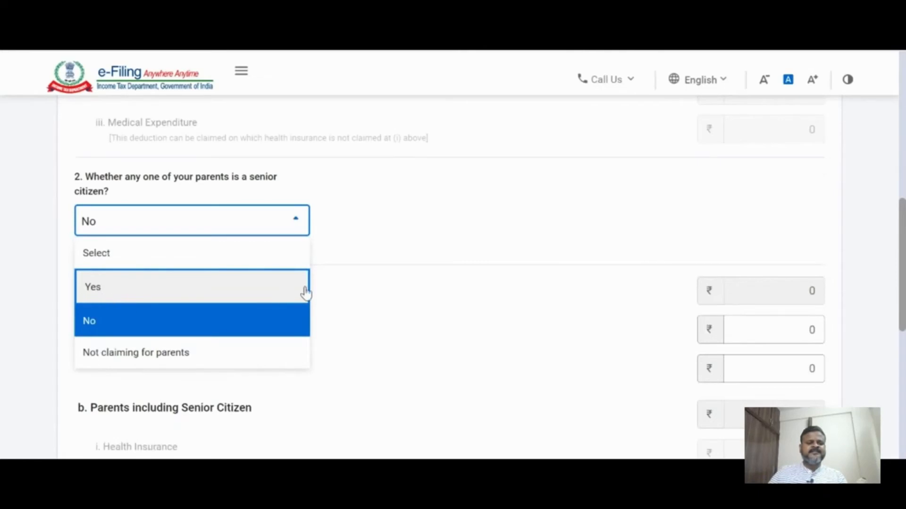
{"action": "left_click", "coordinate": [148, 294]}
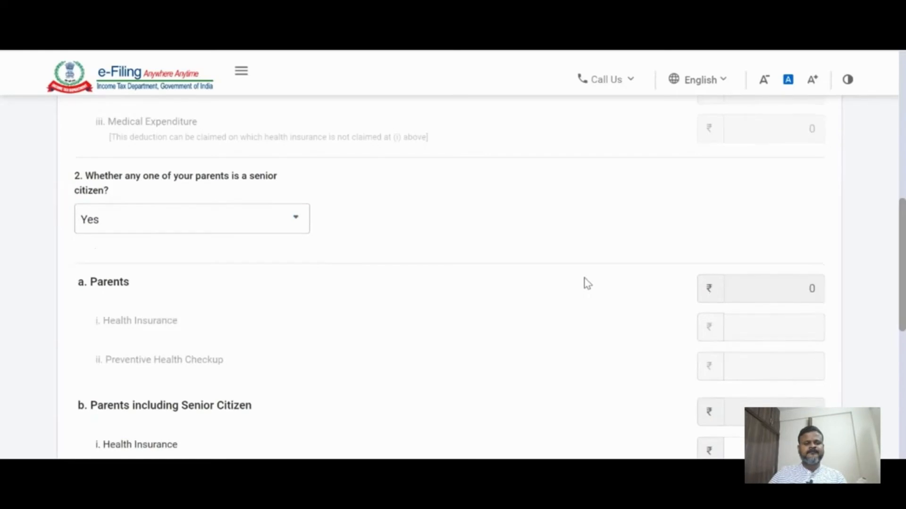
Step: Set Health Insurance under Parents including Senior Citizen to 50000 and save the 80D deduction
{"action": "scroll", "coordinate": [587, 285], "scroll_direction": "down", "scroll_amount": 4}
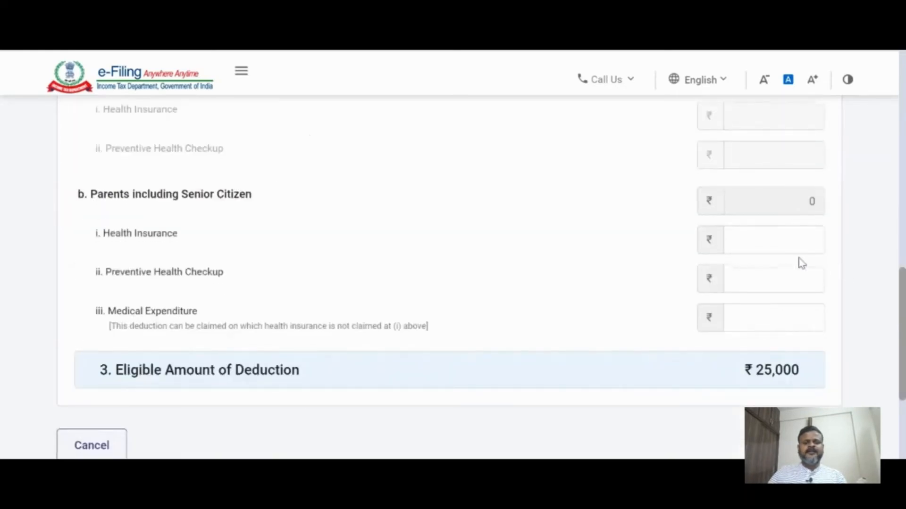
{"action": "left_click", "coordinate": [795, 243]}
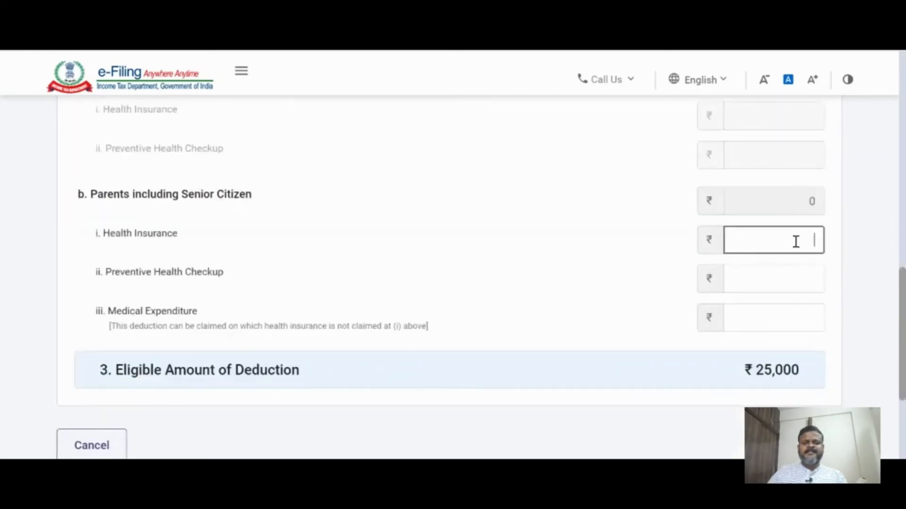
{"action": "type", "text": "5"}
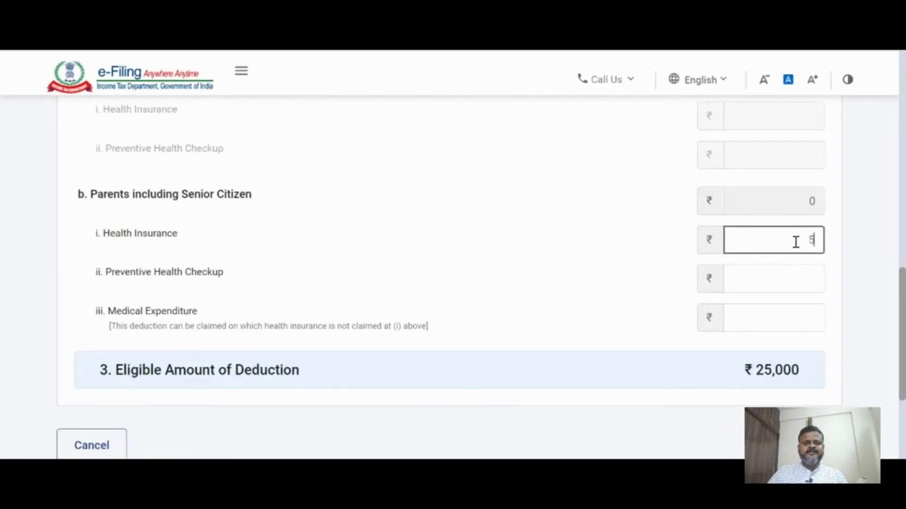
{"action": "type", "text": "0000"}
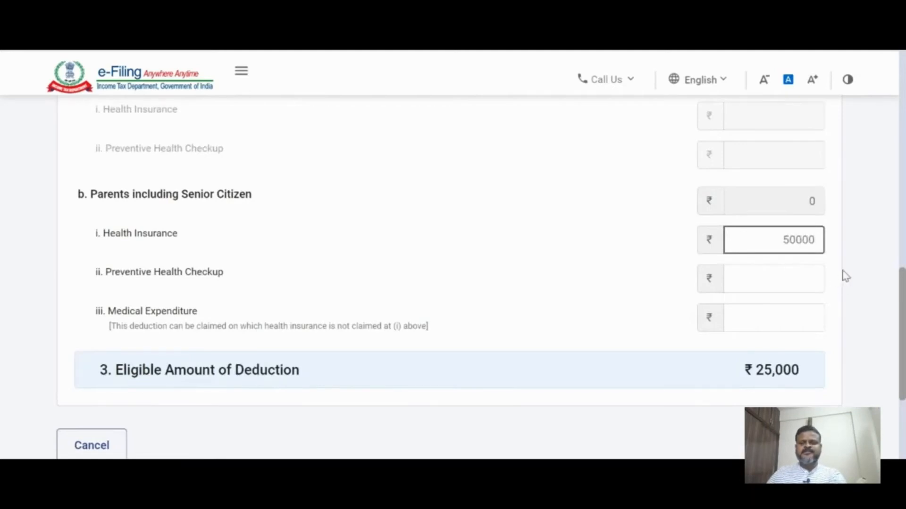
{"action": "scroll", "coordinate": [844, 276], "scroll_direction": "down", "scroll_amount": 2}
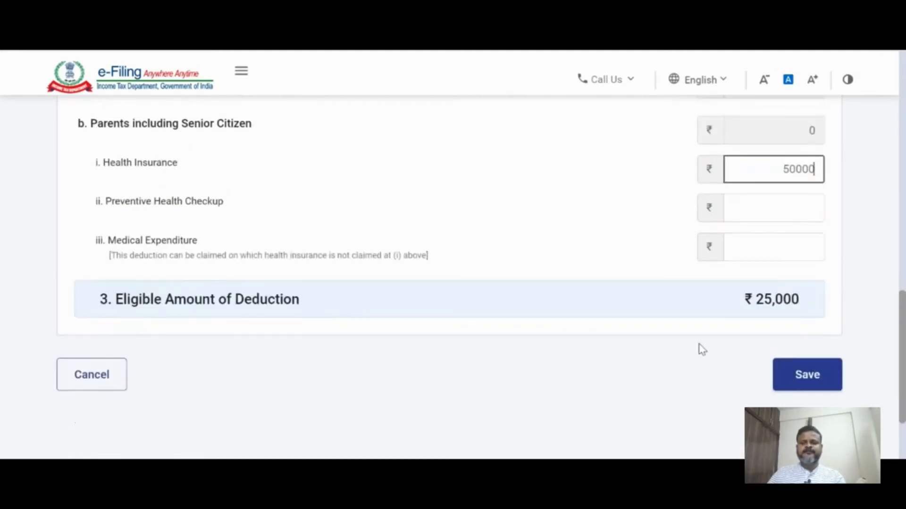
{"action": "left_click", "coordinate": [768, 267]}
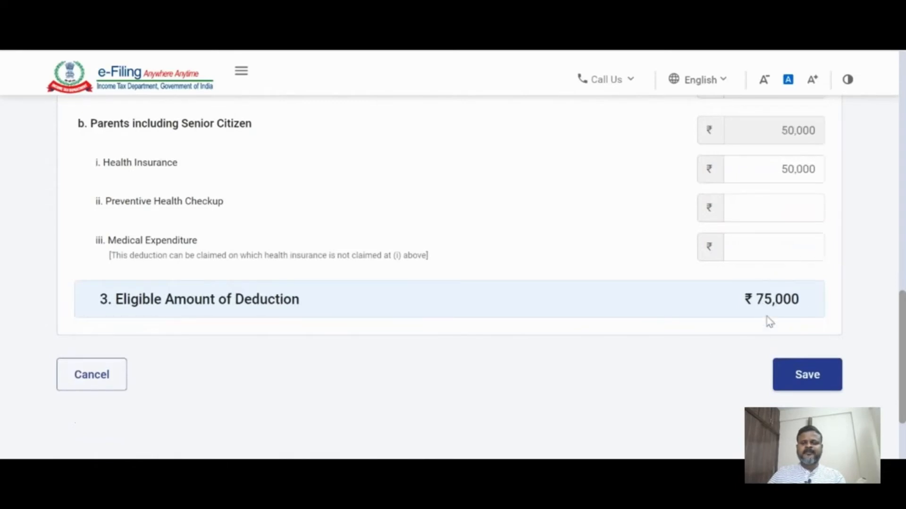
{"action": "left_click", "coordinate": [817, 375]}
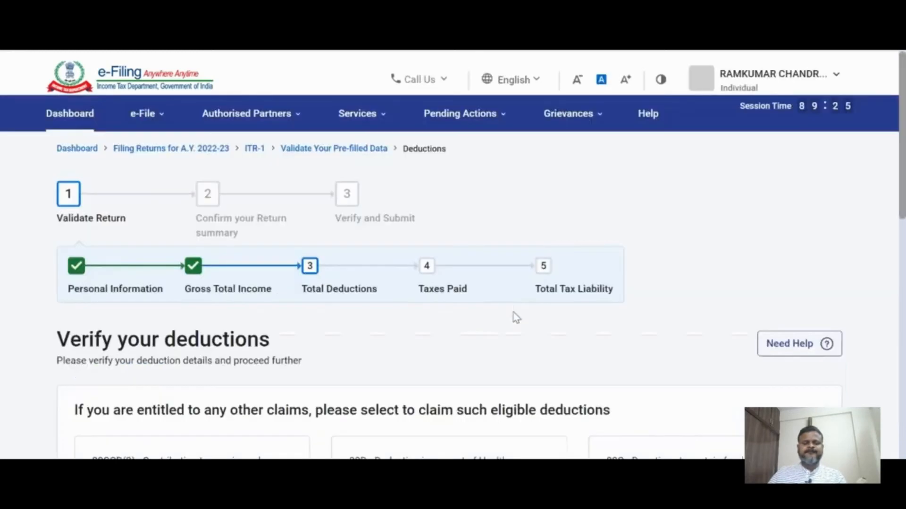
Step: Add an 80TTA deduction with 8392 as the interest on saving bank accounts
{"action": "scroll", "coordinate": [545, 296], "scroll_direction": "down", "scroll_amount": 3}
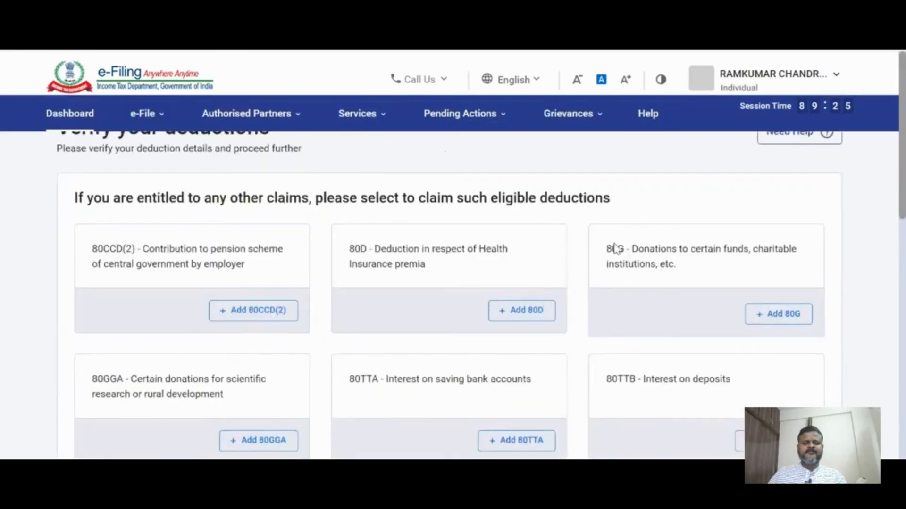
{"action": "scroll", "coordinate": [622, 250], "scroll_direction": "down", "scroll_amount": 2}
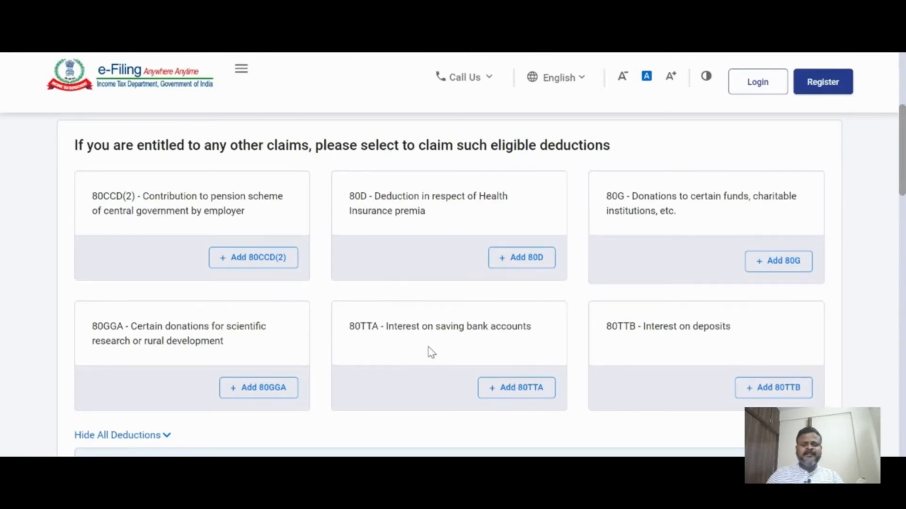
{"action": "scroll", "coordinate": [430, 352], "scroll_direction": "down", "scroll_amount": 2}
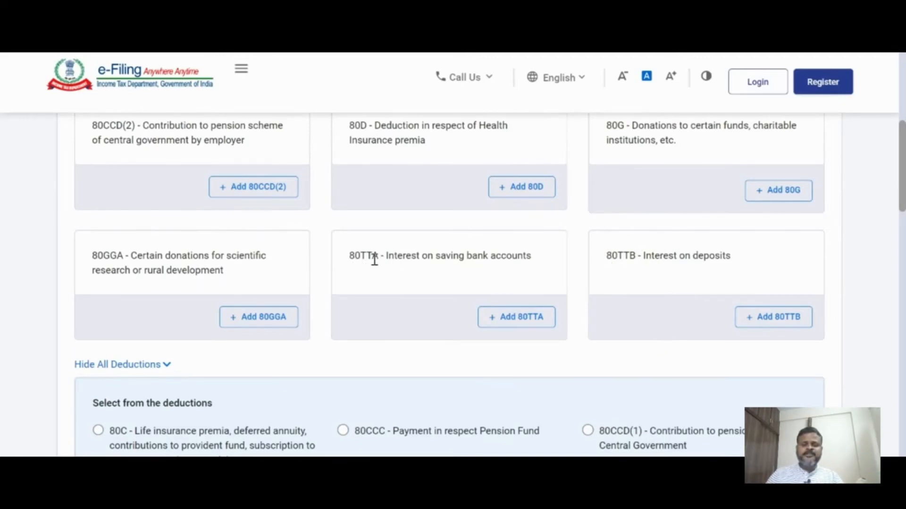
{"action": "left_click", "coordinate": [521, 317]}
{"action": "scroll", "coordinate": [430, 316], "scroll_direction": "down", "scroll_amount": 8}
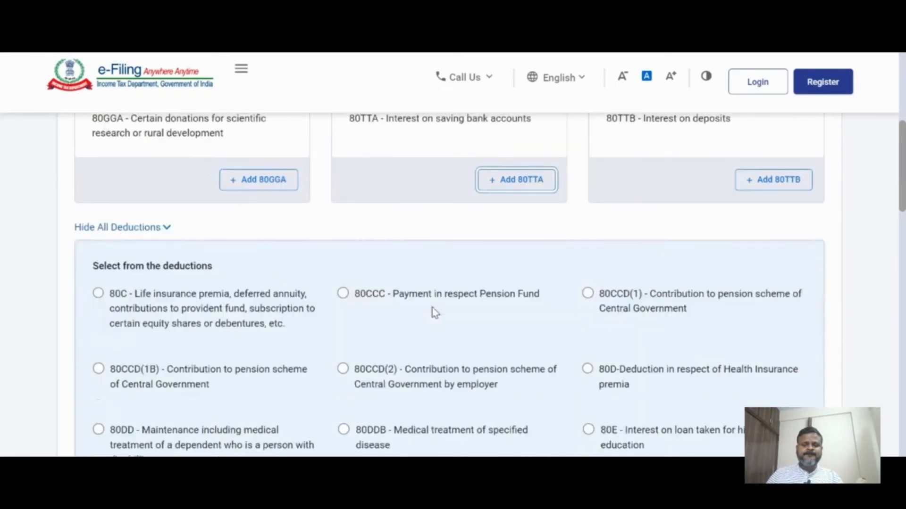
{"action": "scroll", "coordinate": [433, 313], "scroll_direction": "down", "scroll_amount": 4}
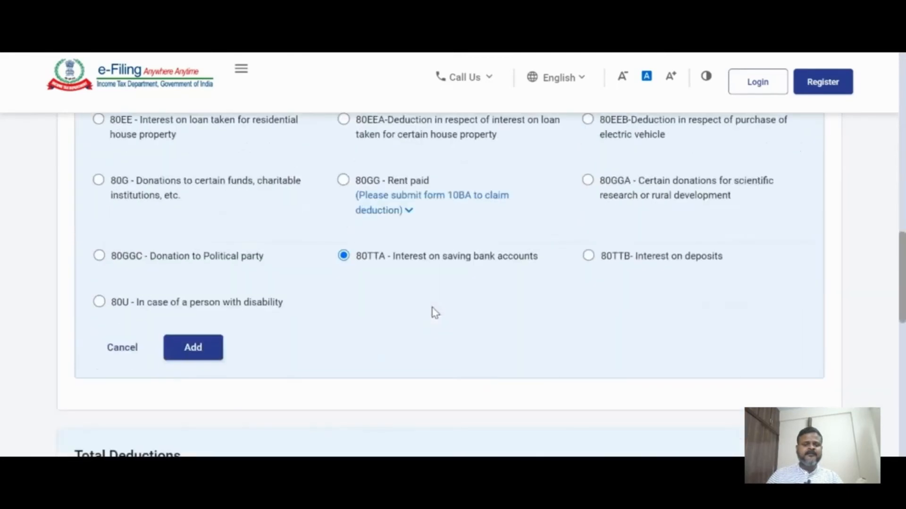
{"action": "left_click", "coordinate": [204, 305]}
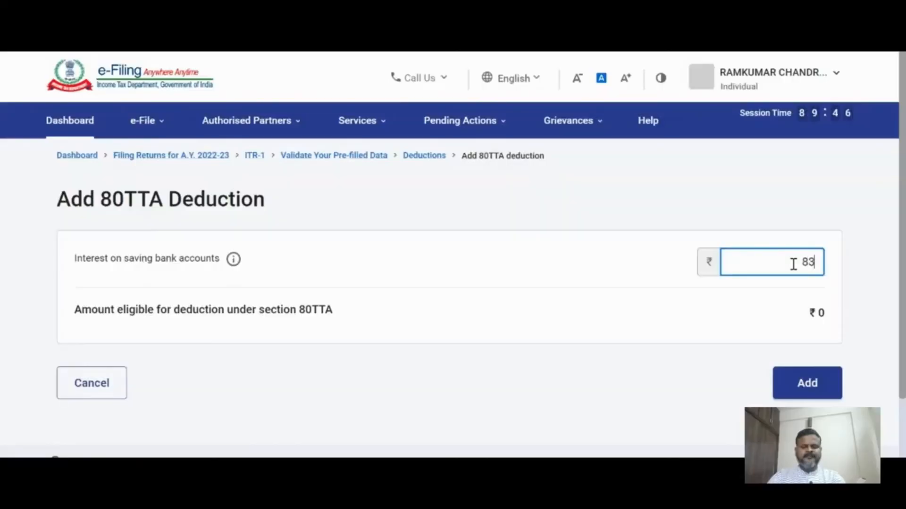
{"action": "type", "text": "92"}
{"action": "left_click", "coordinate": [798, 395]}
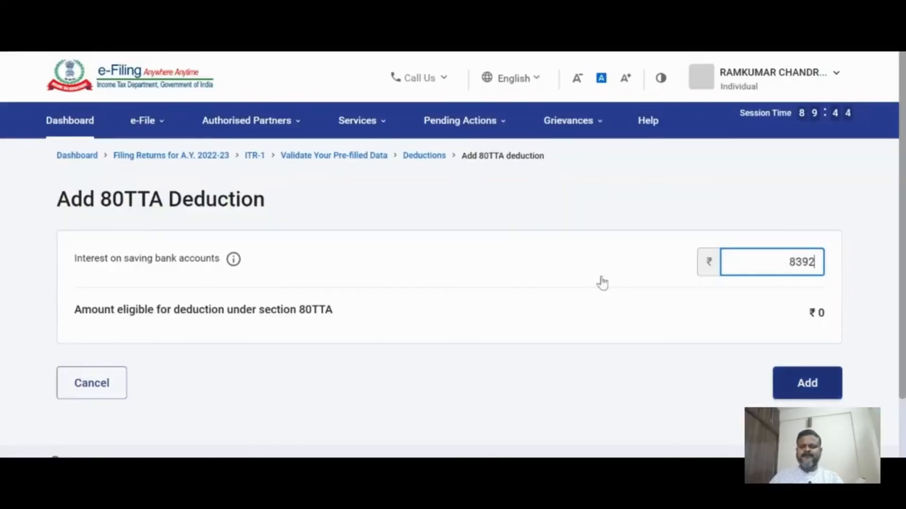
Step: Look over the Total Deductions after adding 80TTA and keep waiting for the unresponsive deductions page
{"action": "scroll", "coordinate": [601, 277], "scroll_direction": "down", "scroll_amount": 2}
{"action": "scroll", "coordinate": [604, 282], "scroll_direction": "down", "scroll_amount": 1}
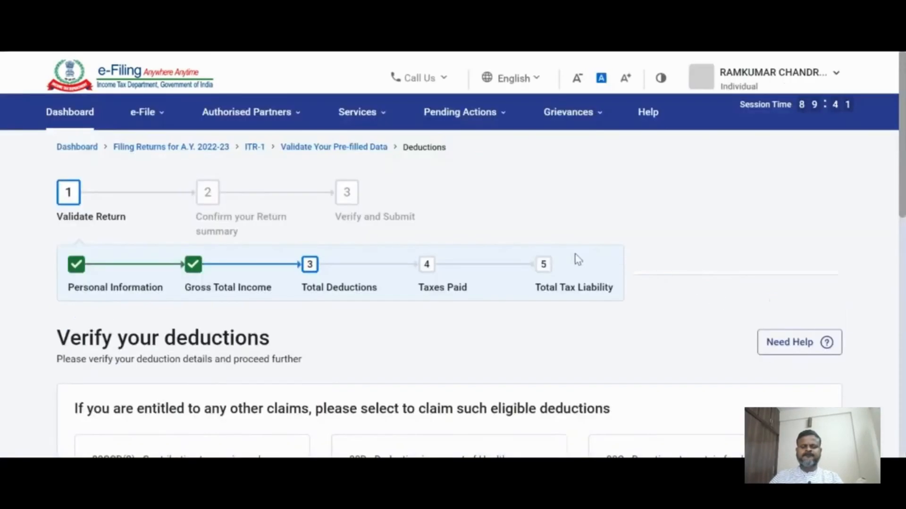
{"action": "scroll", "coordinate": [578, 259], "scroll_direction": "down", "scroll_amount": 4}
{"action": "scroll", "coordinate": [578, 259], "scroll_direction": "down", "scroll_amount": 4}
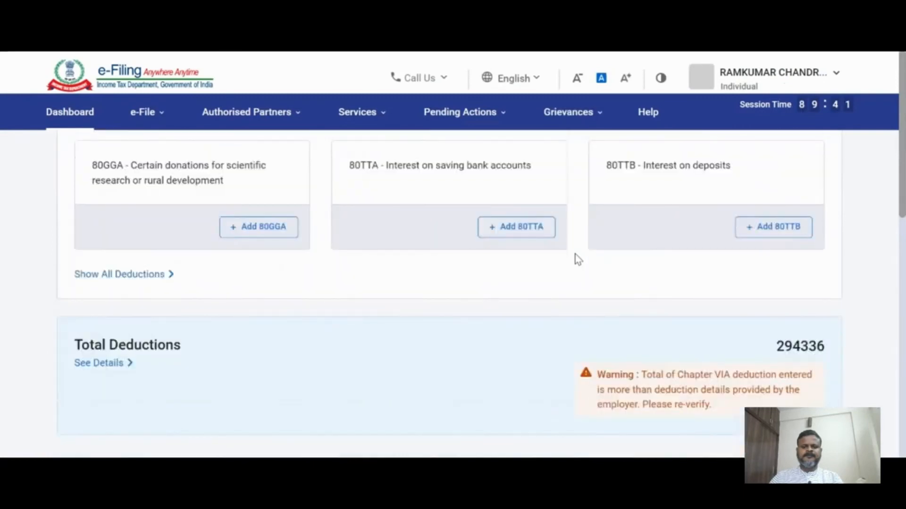
{"action": "scroll", "coordinate": [578, 259], "scroll_direction": "down", "scroll_amount": 3}
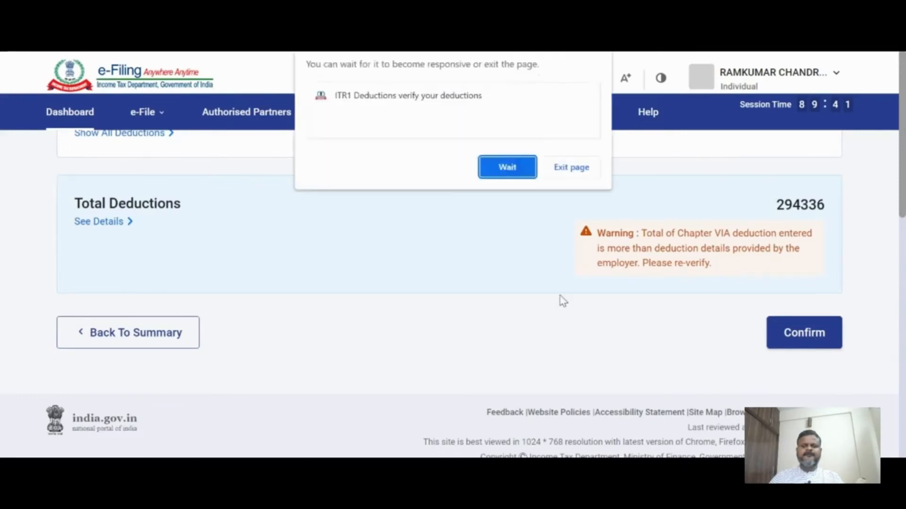
{"action": "left_click", "coordinate": [511, 168]}
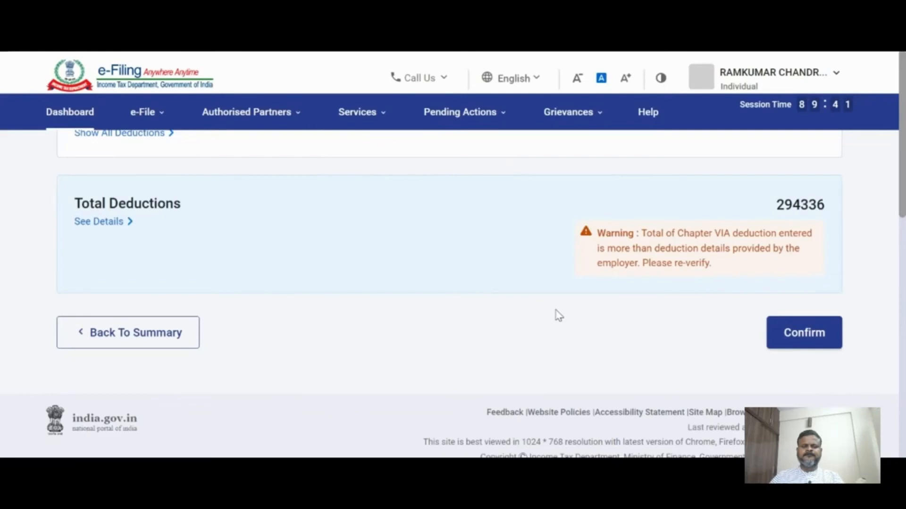
Step: Review the 80C, 80CCD(1B) and other listed deductions and confirm the Total Deductions section
{"action": "scroll", "coordinate": [558, 315], "scroll_direction": "up", "scroll_amount": 5}
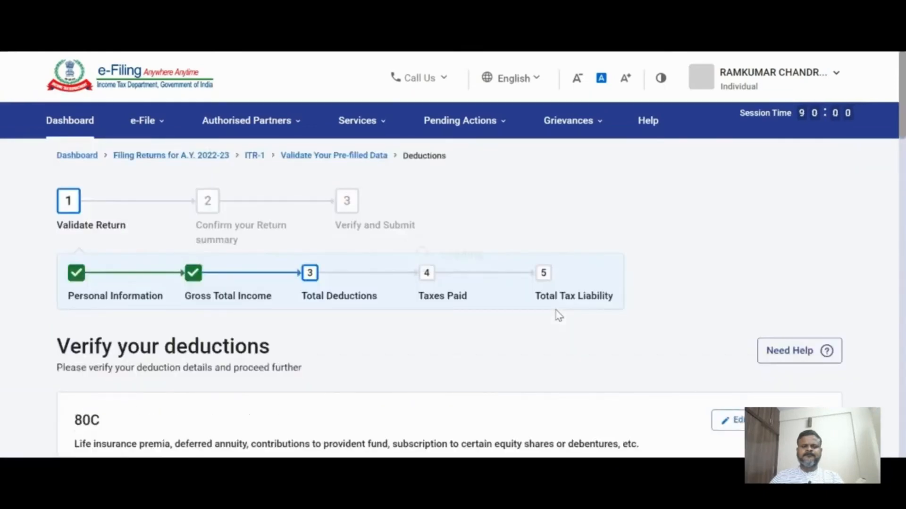
{"action": "scroll", "coordinate": [663, 292], "scroll_direction": "down", "scroll_amount": 3}
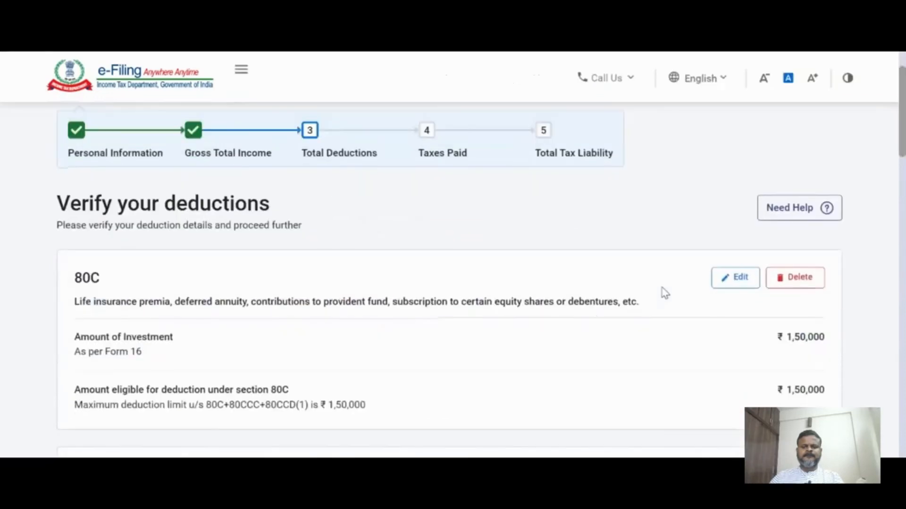
{"action": "scroll", "coordinate": [665, 293], "scroll_direction": "down", "scroll_amount": 6}
{"action": "scroll", "coordinate": [665, 293], "scroll_direction": "down", "scroll_amount": 12}
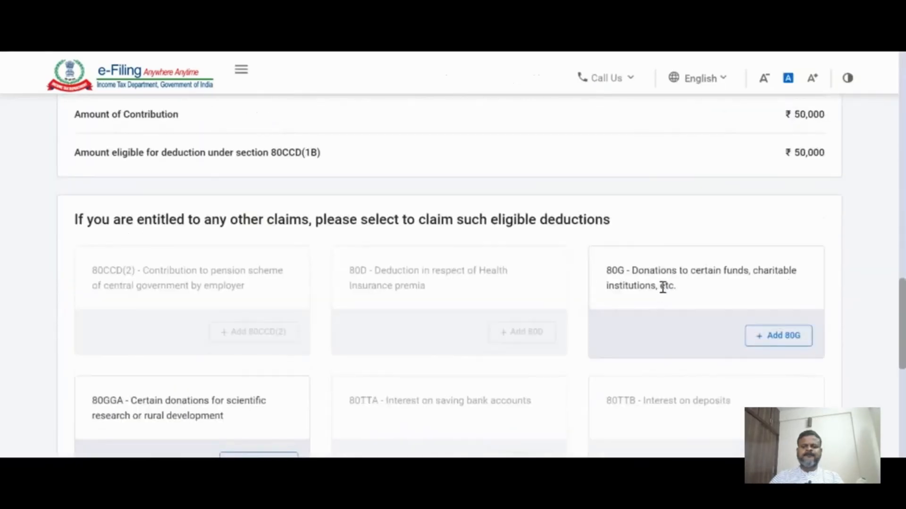
{"action": "scroll", "coordinate": [663, 290], "scroll_direction": "down", "scroll_amount": 8}
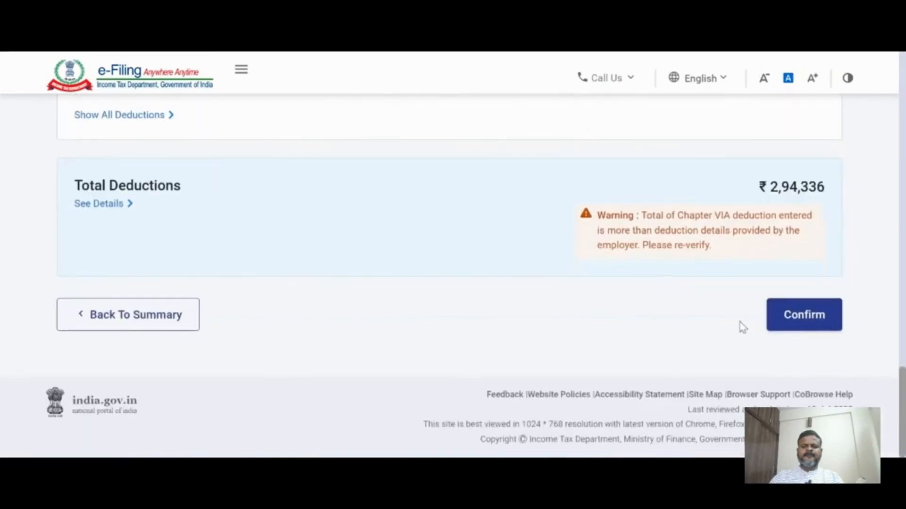
{"action": "left_click", "coordinate": [816, 323]}
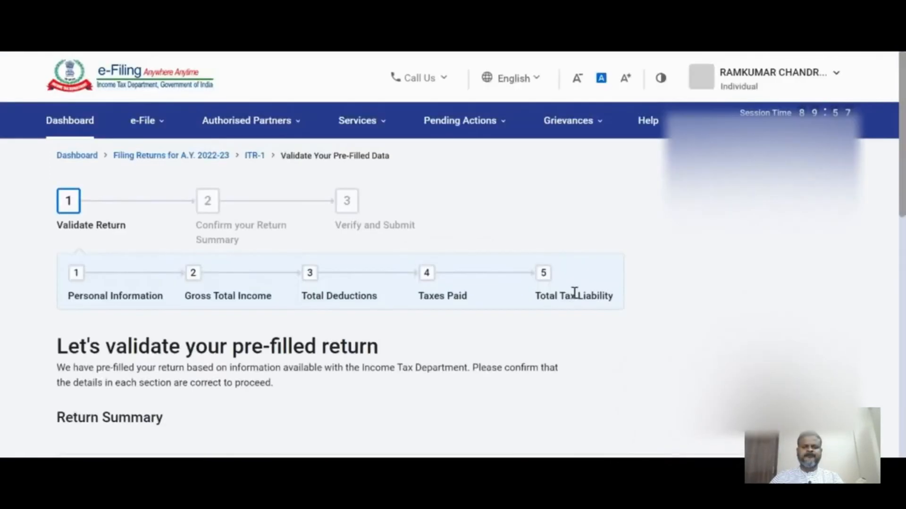
Step: Check the confirmed sections in the return summary and open the Tax Paid section
{"action": "scroll", "coordinate": [574, 293], "scroll_direction": "down", "scroll_amount": 10}
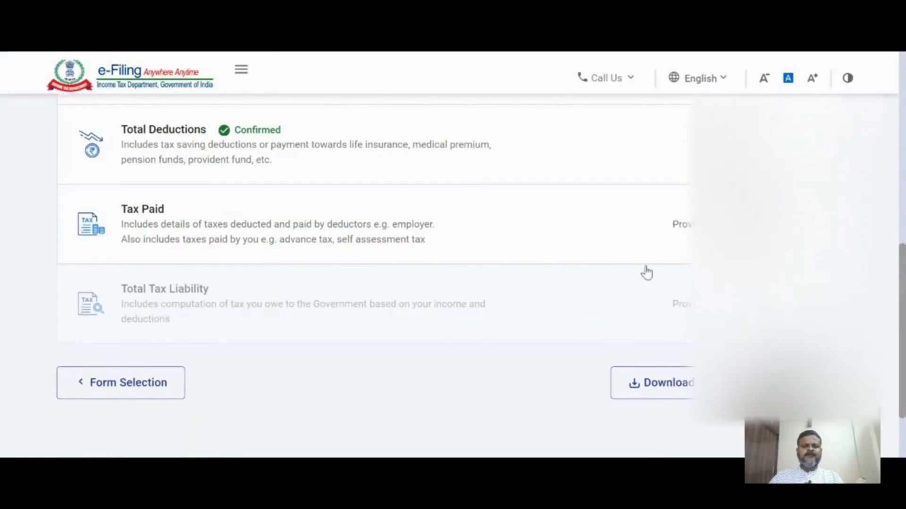
{"action": "scroll", "coordinate": [646, 273], "scroll_direction": "up", "scroll_amount": 5}
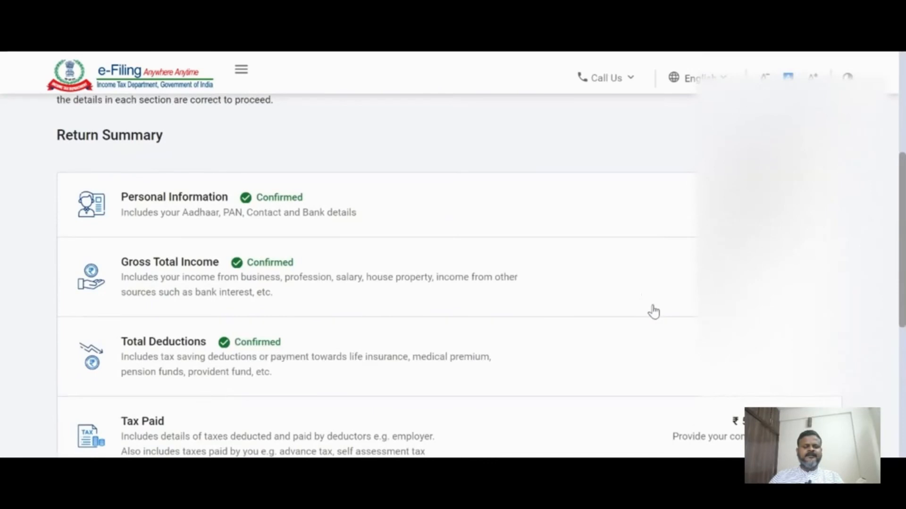
{"action": "scroll", "coordinate": [653, 311], "scroll_direction": "down", "scroll_amount": 1}
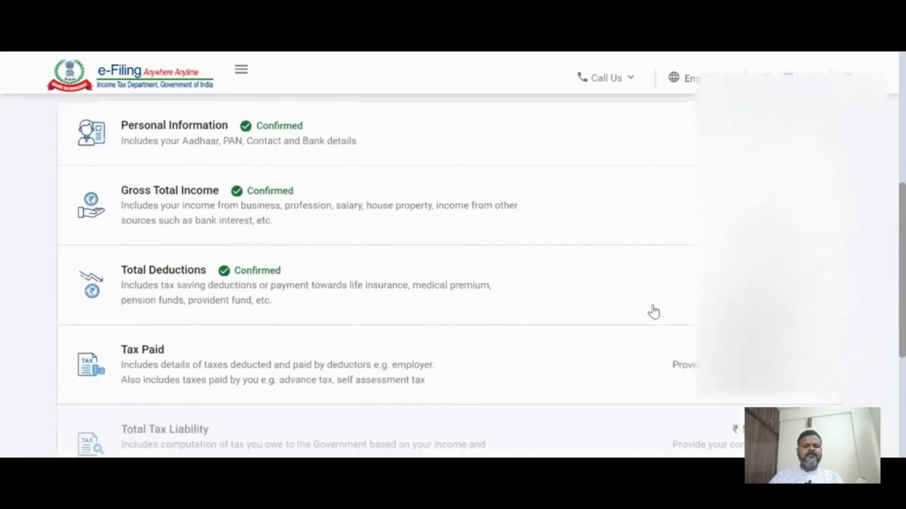
{"action": "scroll", "coordinate": [232, 332], "scroll_direction": "down", "scroll_amount": 1}
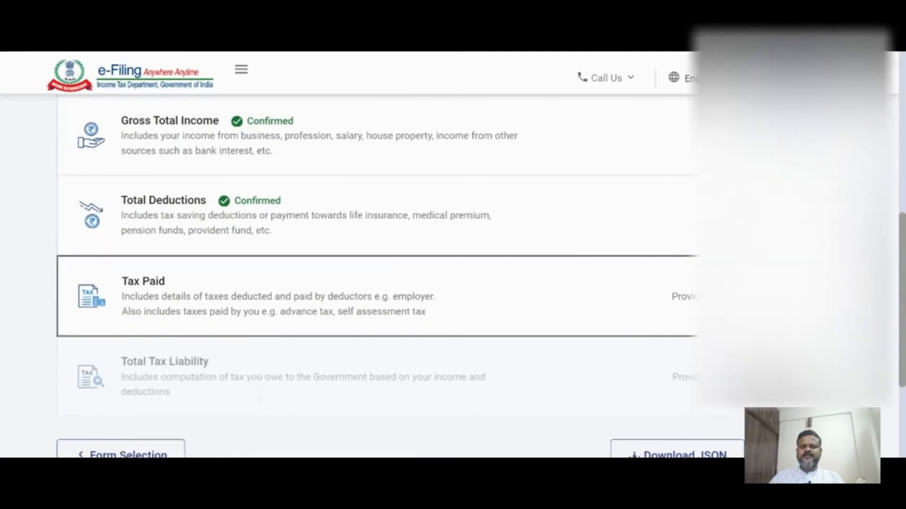
{"action": "scroll", "coordinate": [626, 278], "scroll_direction": "up", "scroll_amount": 1}
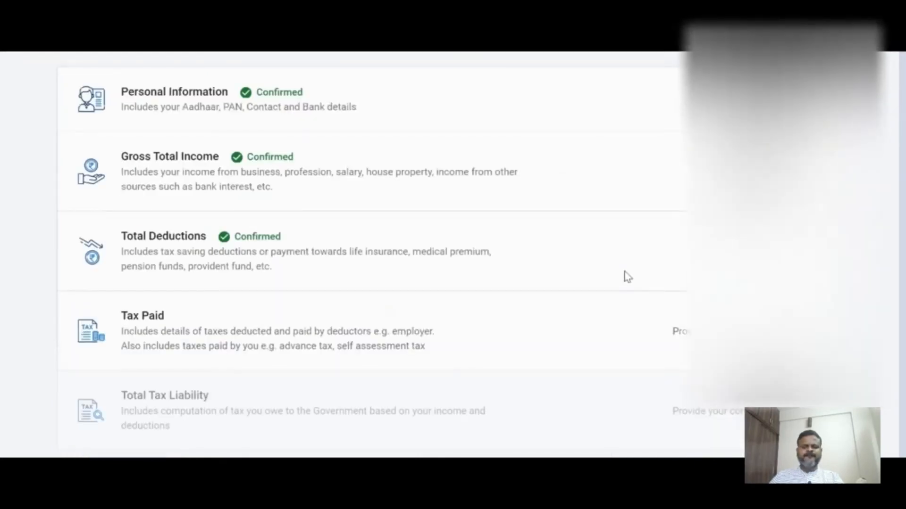
{"action": "left_click", "coordinate": [626, 277]}
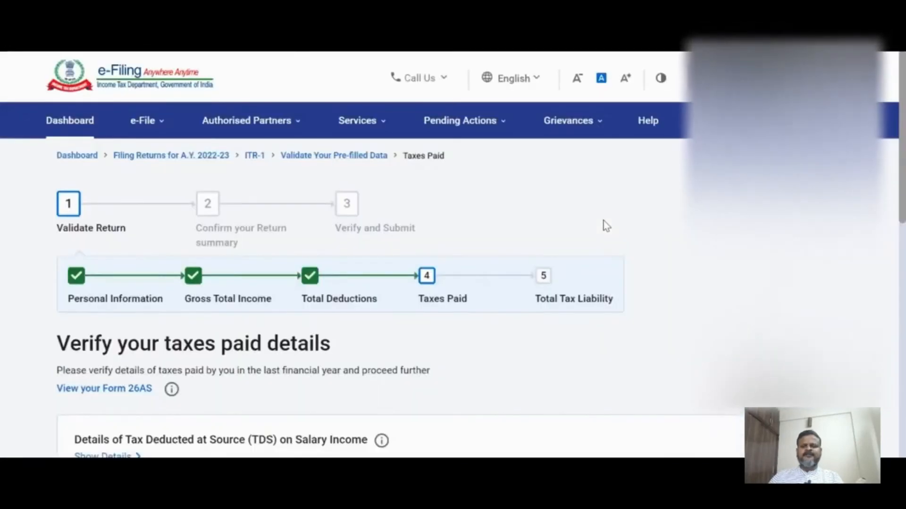
Step: Verify the TDS, TCS, advance tax and self-assessment tax entries and confirm the taxes paid details
{"action": "scroll", "coordinate": [606, 226], "scroll_direction": "down", "scroll_amount": 3}
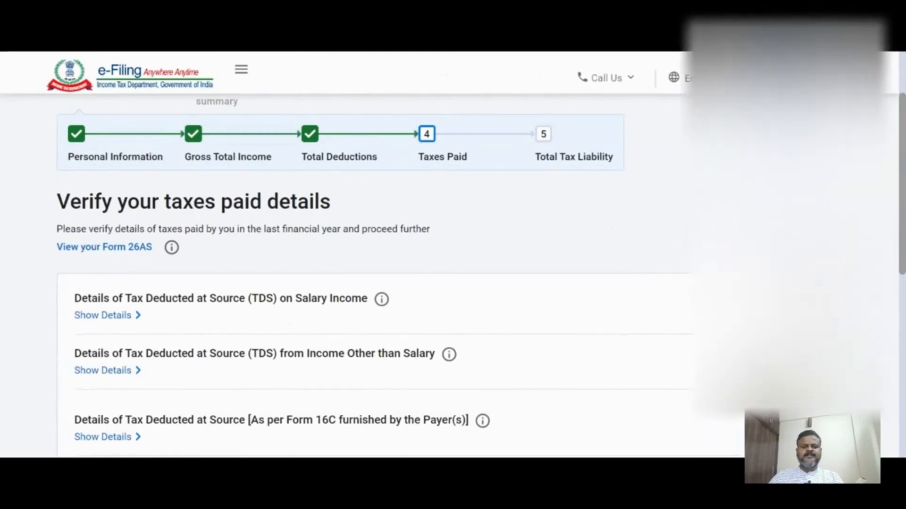
{"action": "scroll", "coordinate": [810, 322], "scroll_direction": "down", "scroll_amount": 6}
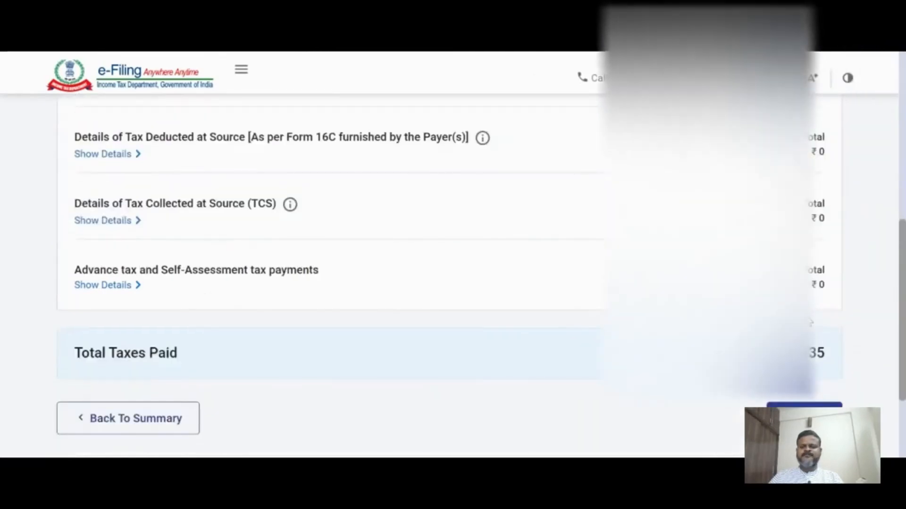
{"action": "scroll", "coordinate": [593, 279], "scroll_direction": "down", "scroll_amount": 2}
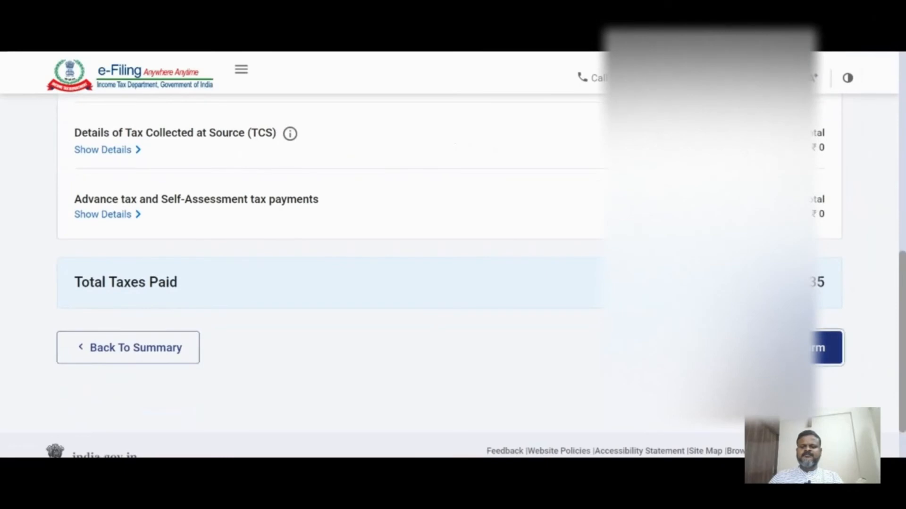
{"action": "left_click", "coordinate": [436, 303]}
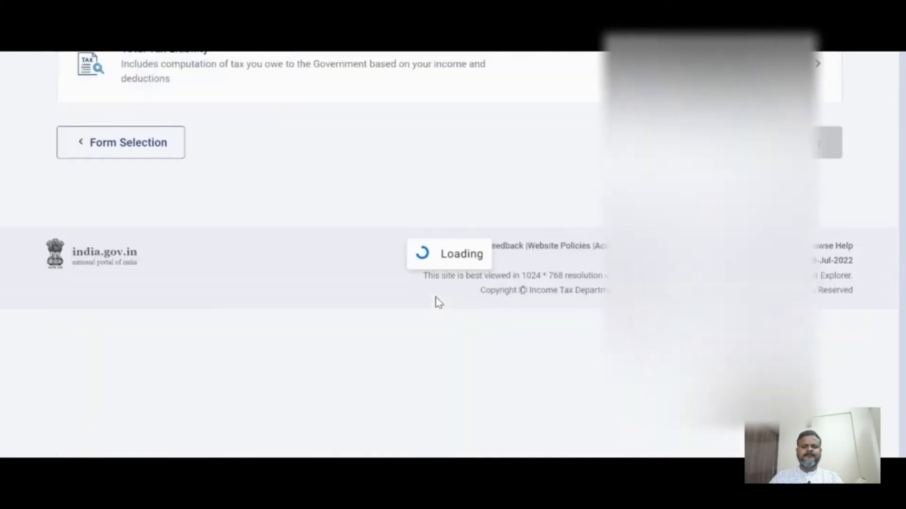
Step: Open the Total Tax Liability section from the return summary and confirm its tax, fee and interest computation
{"action": "scroll", "coordinate": [437, 297], "scroll_direction": "down", "scroll_amount": 4}
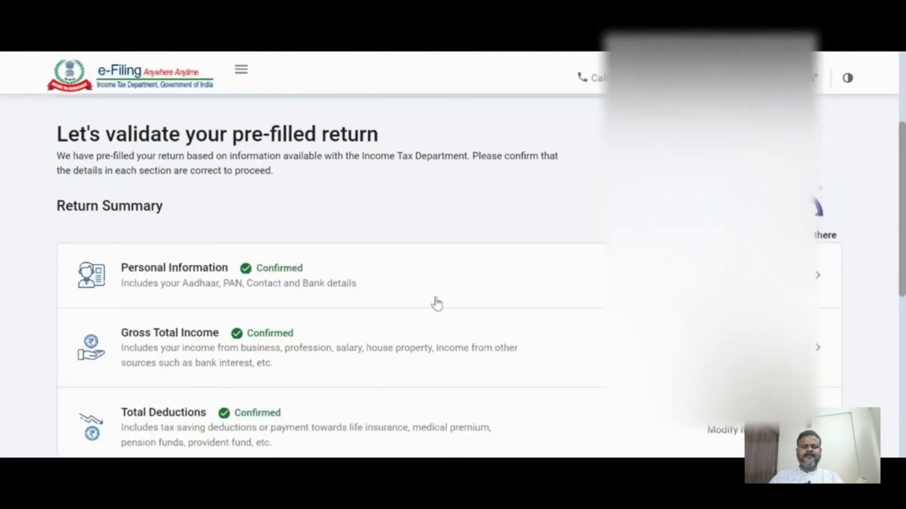
{"action": "scroll", "coordinate": [437, 297], "scroll_direction": "down", "scroll_amount": 6}
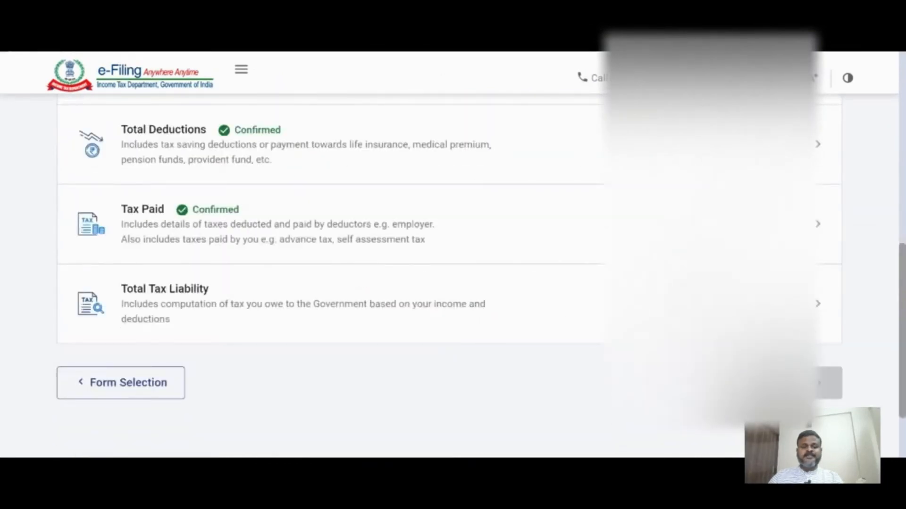
{"action": "left_click", "coordinate": [817, 309]}
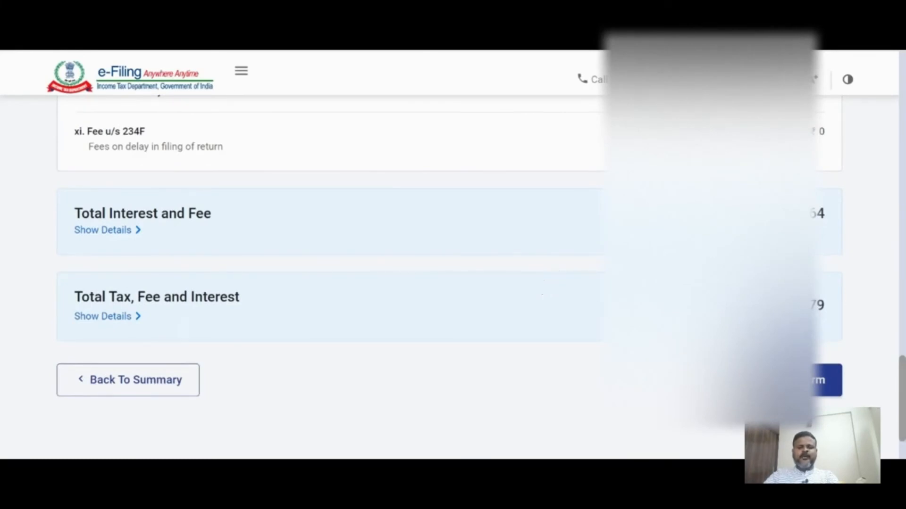
{"action": "left_click", "coordinate": [809, 381]}
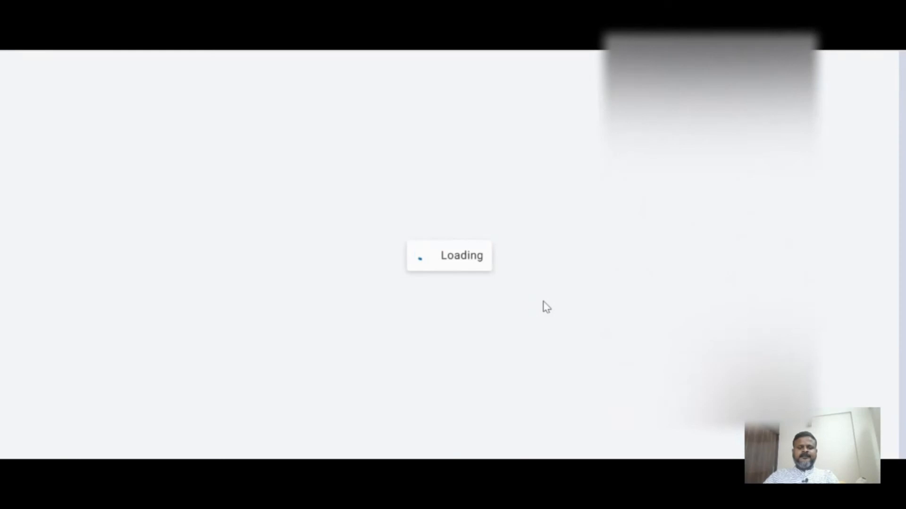
Step: Proceed from the validated return to the tax summary and opt to pay the amount payable later
{"action": "scroll", "coordinate": [544, 305], "scroll_direction": "down", "scroll_amount": 10}
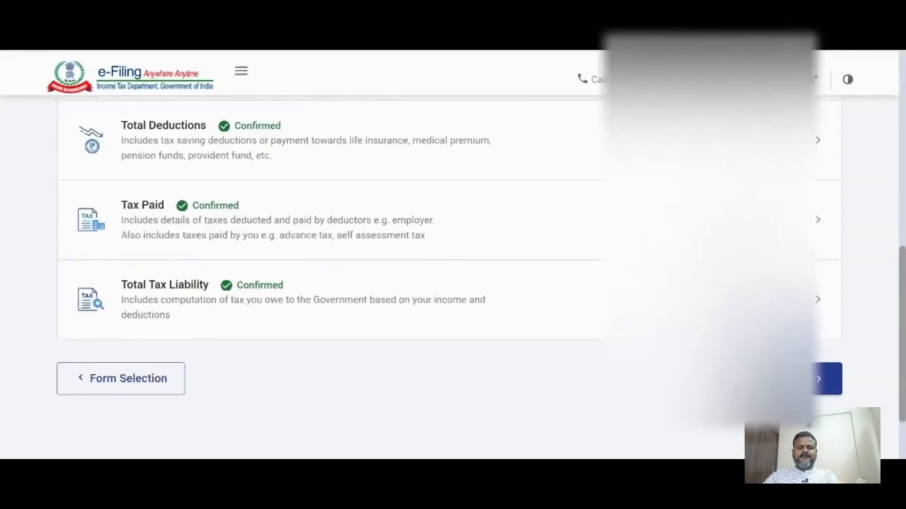
{"action": "left_click", "coordinate": [774, 379]}
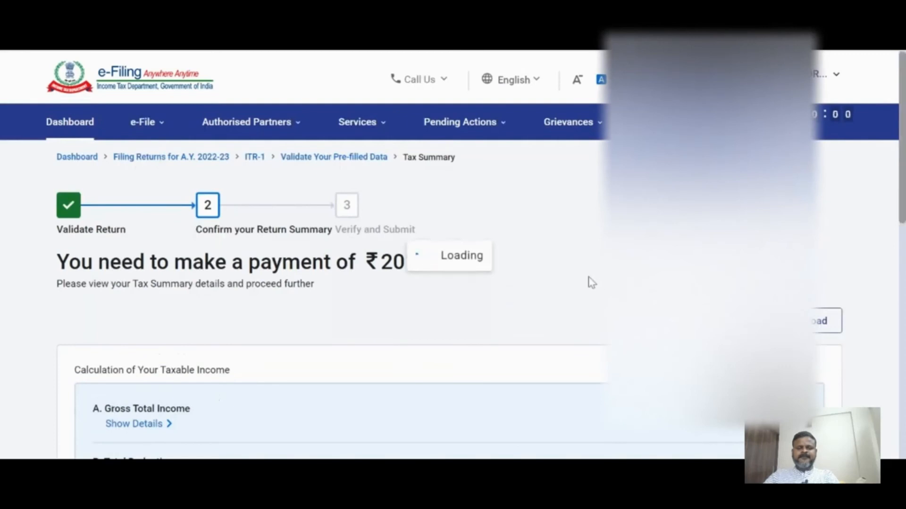
{"action": "scroll", "coordinate": [551, 263], "scroll_direction": "down", "scroll_amount": 4}
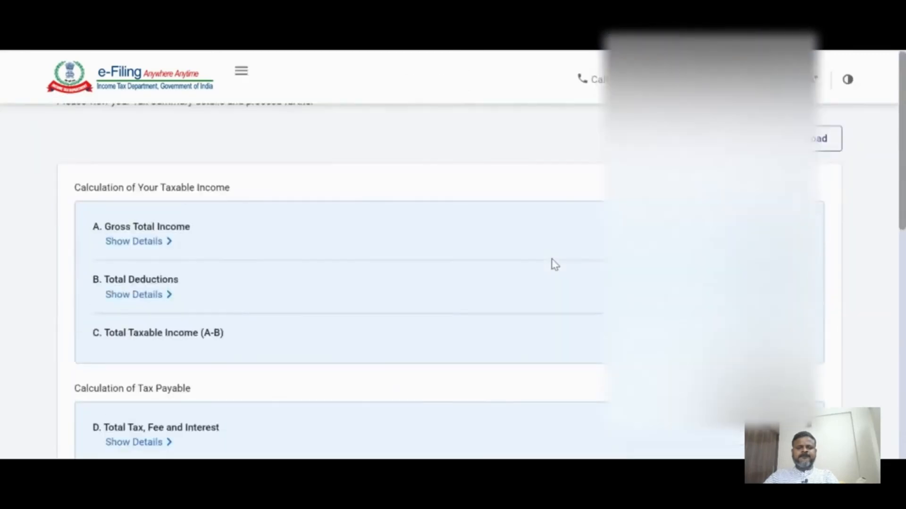
{"action": "scroll", "coordinate": [555, 264], "scroll_direction": "down", "scroll_amount": 7}
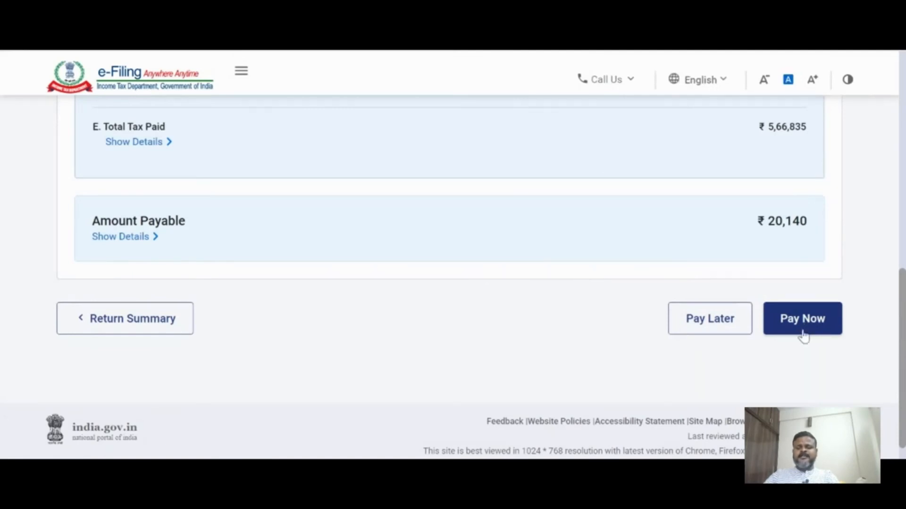
{"action": "left_click", "coordinate": [712, 327]}
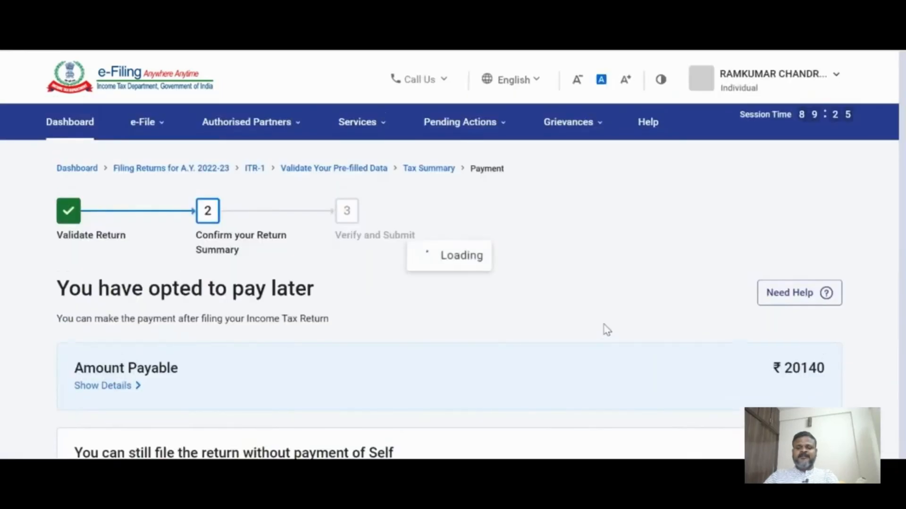
Step: Continue to the Preview and Submit page without paying and tick the declaration checkbox
{"action": "scroll", "coordinate": [606, 329], "scroll_direction": "down", "scroll_amount": 5}
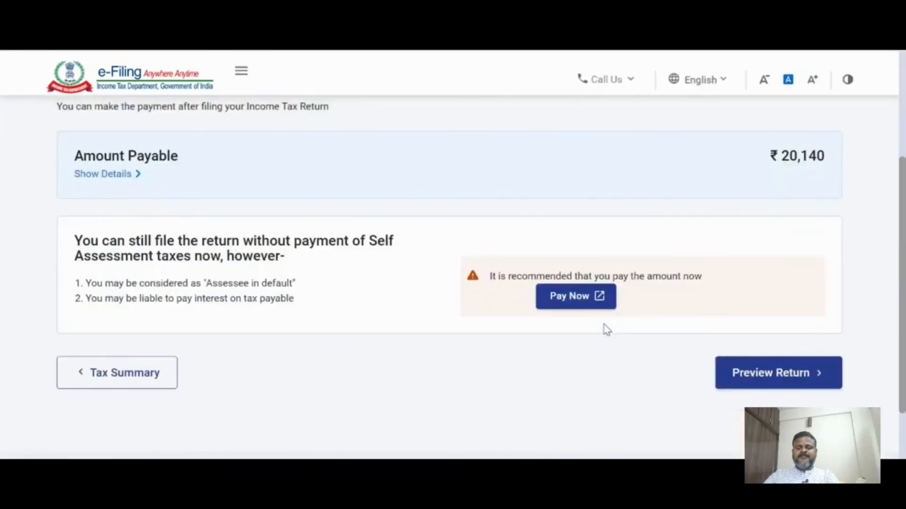
{"action": "left_click", "coordinate": [794, 385]}
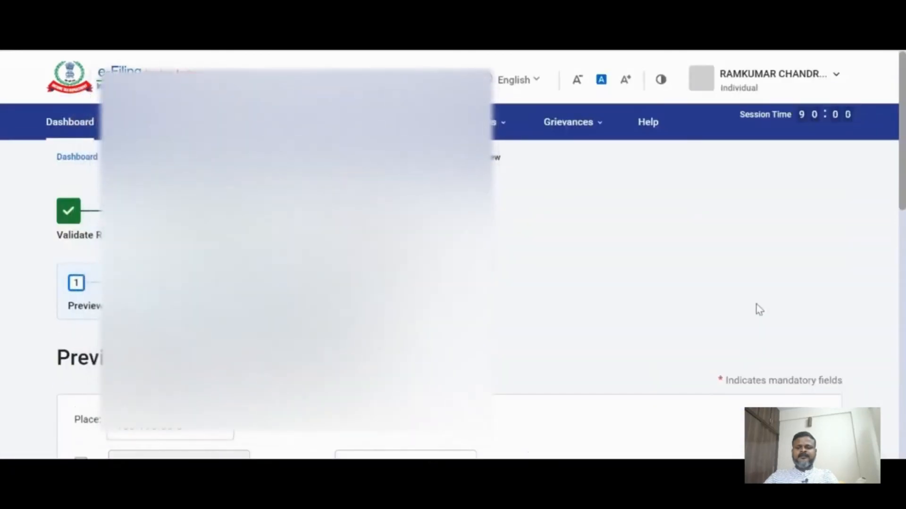
{"action": "scroll", "coordinate": [647, 302], "scroll_direction": "down", "scroll_amount": 6}
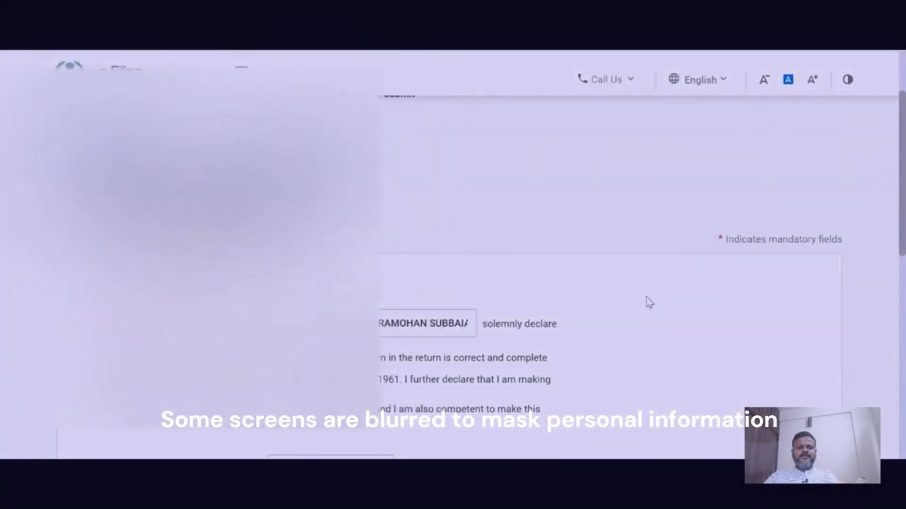
{"action": "scroll", "coordinate": [84, 332], "scroll_direction": "up", "scroll_amount": 3}
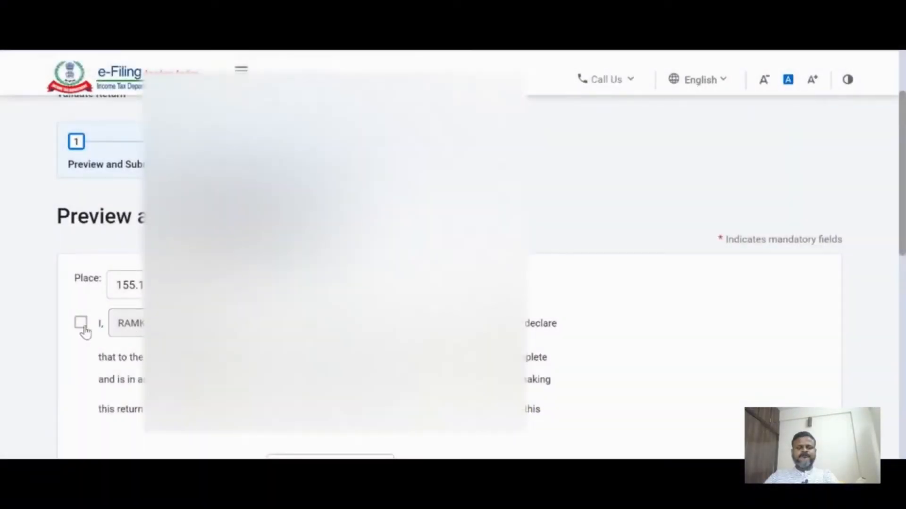
{"action": "left_click", "coordinate": [85, 329]}
Step: Proceed to the preview of the ITR-1 return, review it through to the end and submit it for validation
{"action": "scroll", "coordinate": [561, 317], "scroll_direction": "down", "scroll_amount": 7}
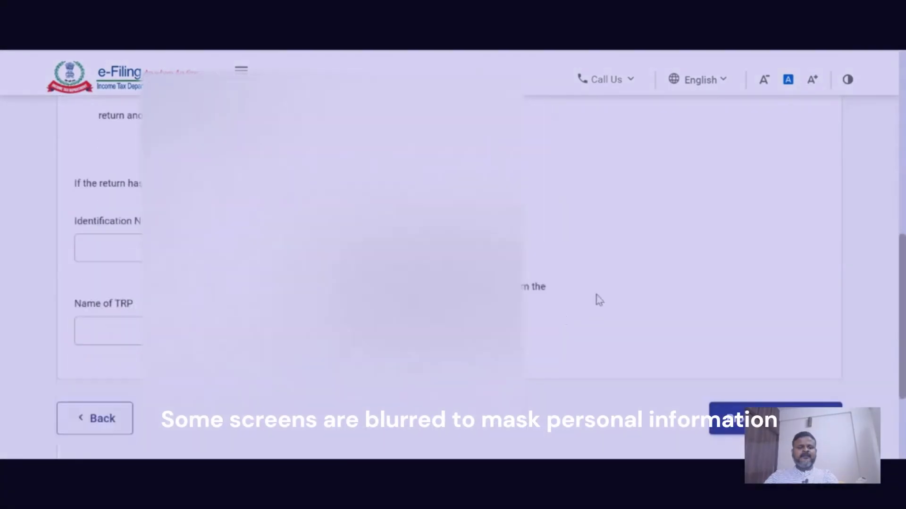
{"action": "scroll", "coordinate": [599, 297], "scroll_direction": "down", "scroll_amount": 2}
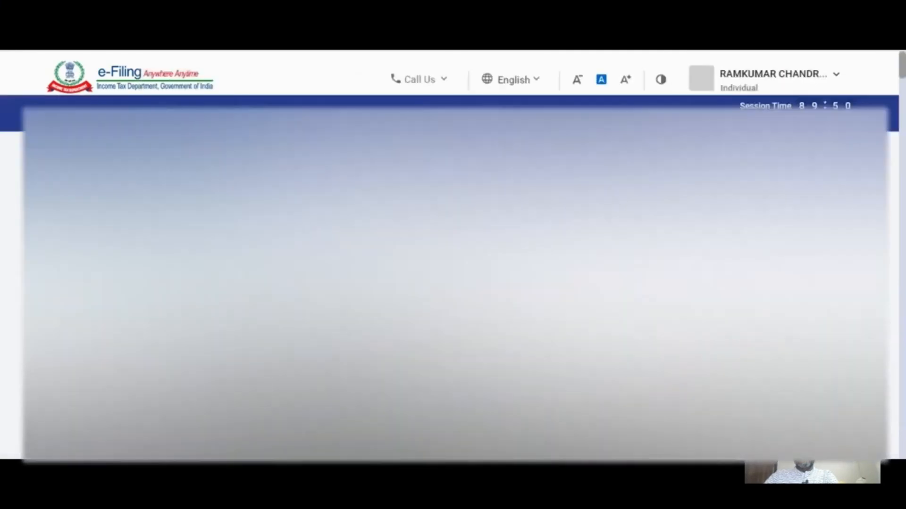
{"action": "scroll", "coordinate": [453, 292], "scroll_direction": "down", "scroll_amount": 10}
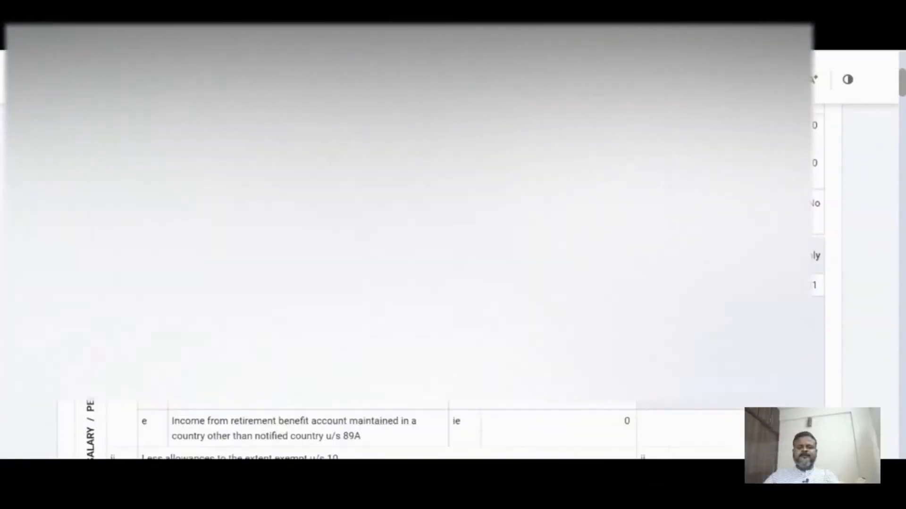
{"action": "scroll", "coordinate": [425, 255], "scroll_direction": "down", "scroll_amount": 20}
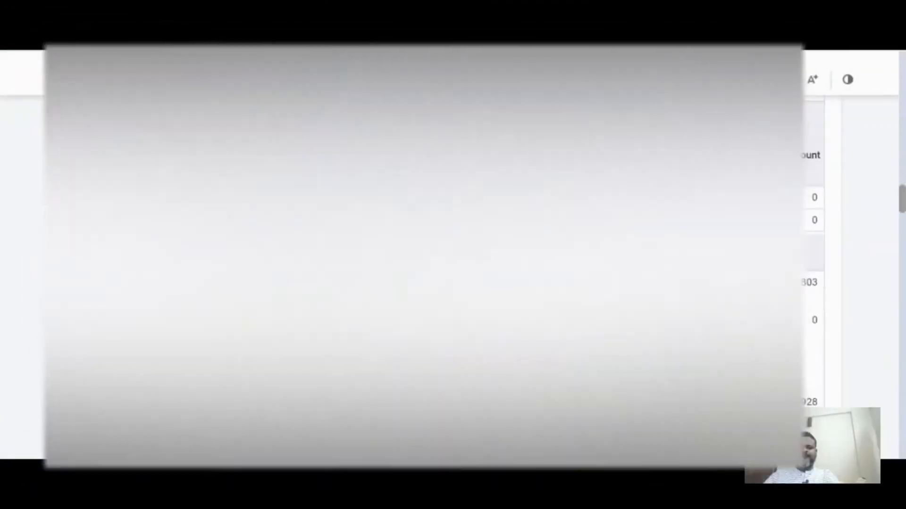
{"action": "scroll", "coordinate": [424, 255], "scroll_direction": "down", "scroll_amount": 20}
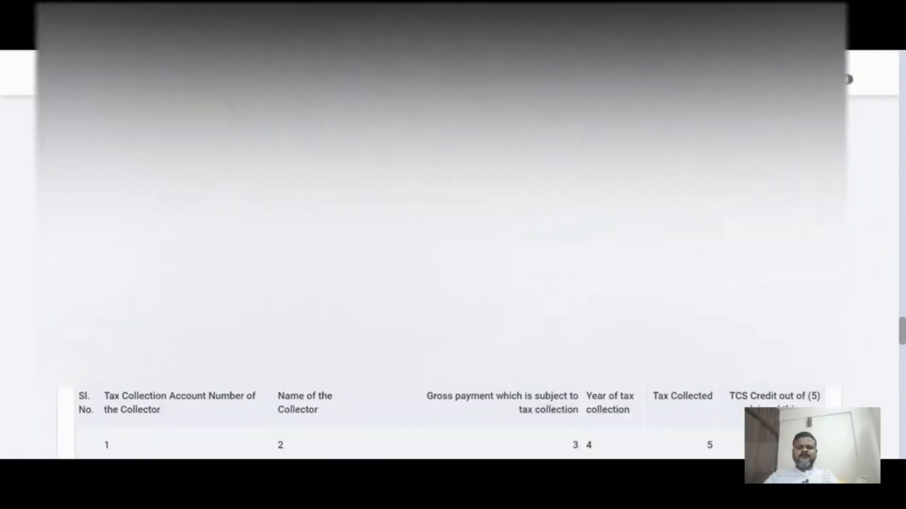
{"action": "scroll", "coordinate": [425, 255], "scroll_direction": "down", "scroll_amount": 20}
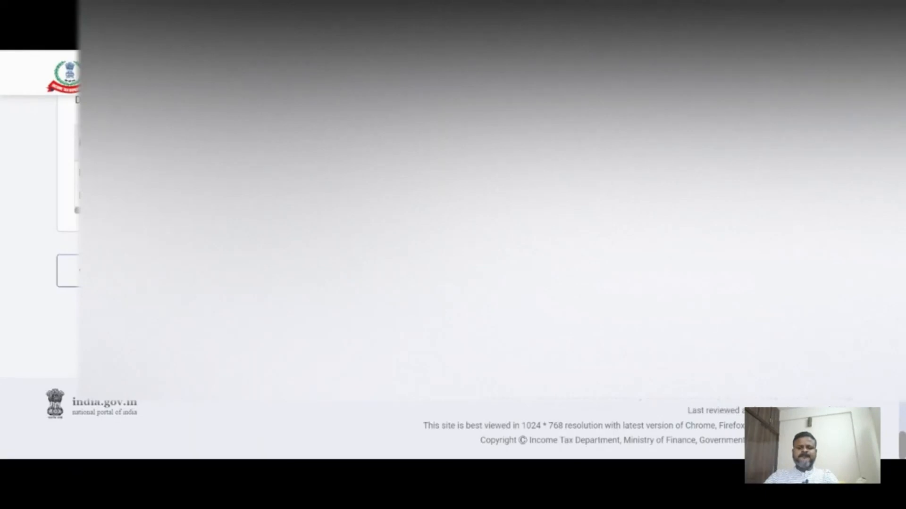
{"action": "scroll", "coordinate": [453, 255], "scroll_direction": "up", "scroll_amount": 1}
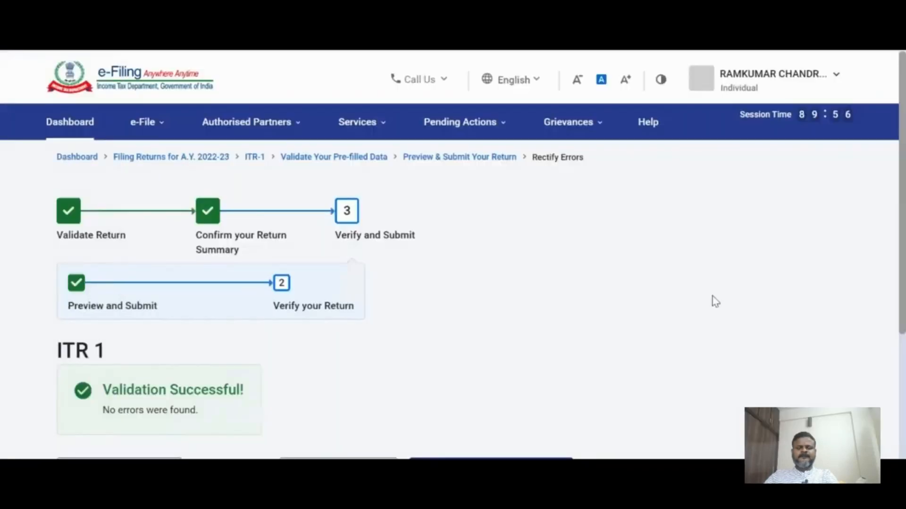
Step: Proceed from the validated ITR 1 to verification and review the e-Verify Now, e-Verify Later and Verify via ITR-V methods
{"action": "scroll", "coordinate": [716, 301], "scroll_direction": "down", "scroll_amount": 2}
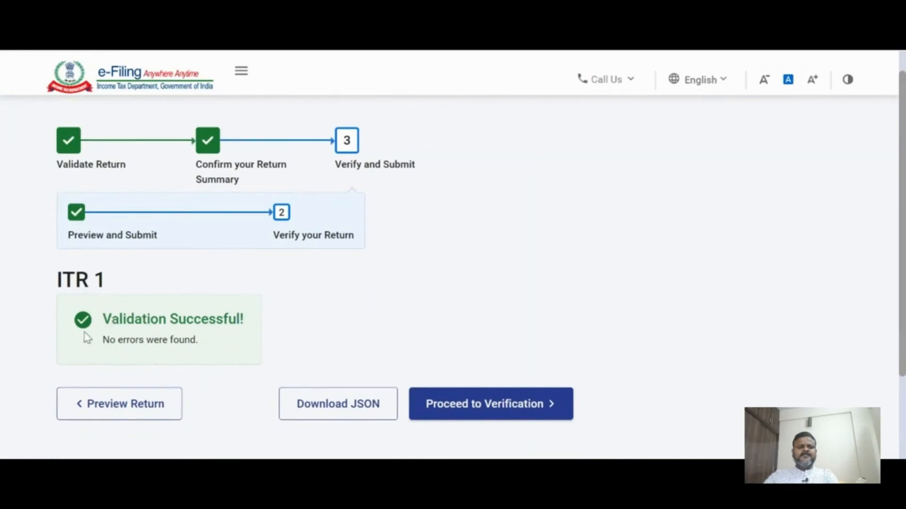
{"action": "scroll", "coordinate": [538, 321], "scroll_direction": "down", "scroll_amount": 2}
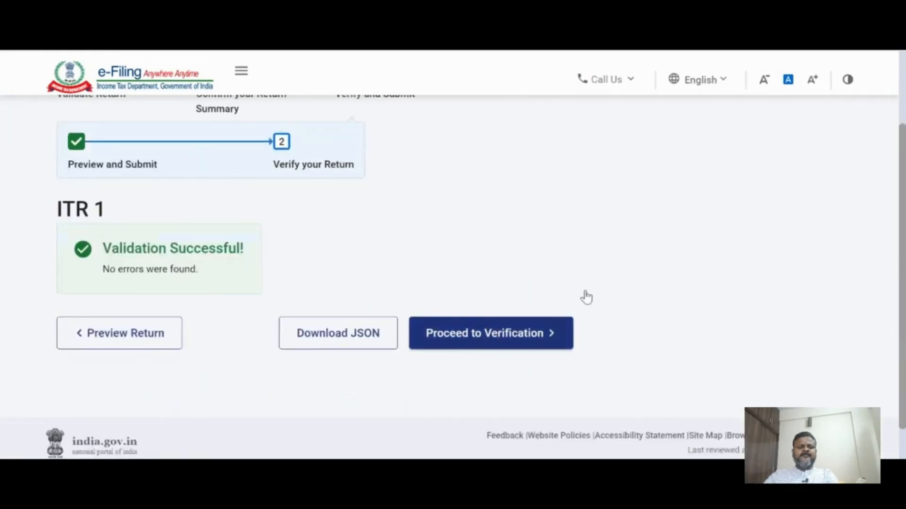
{"action": "left_click", "coordinate": [547, 336]}
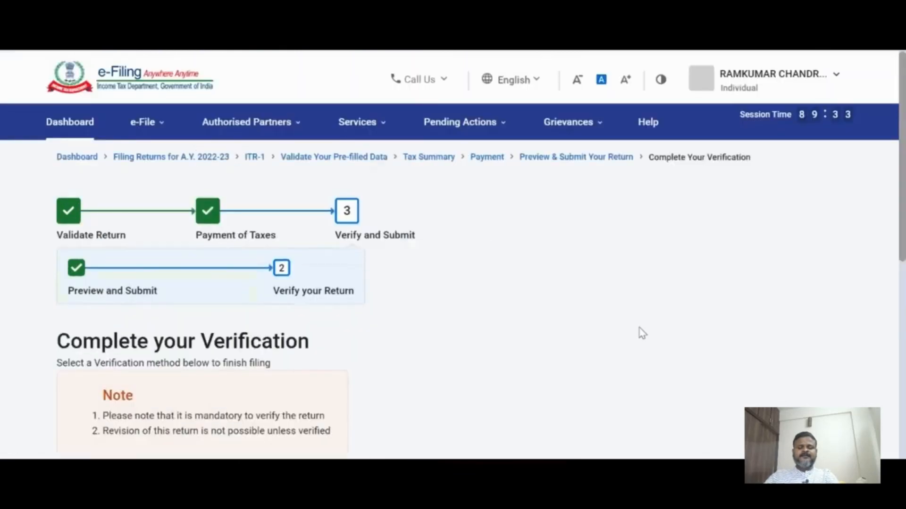
{"action": "scroll", "coordinate": [639, 327], "scroll_direction": "down", "scroll_amount": 5}
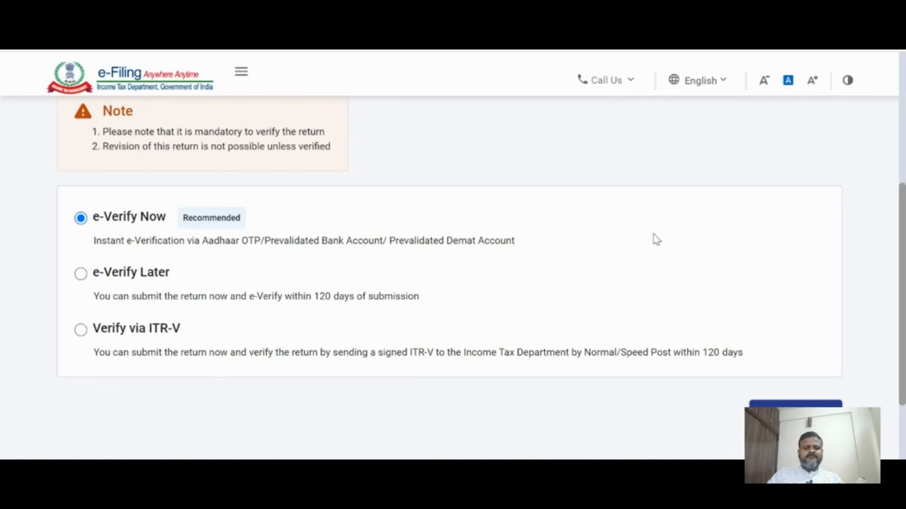
{"action": "scroll", "coordinate": [653, 235], "scroll_direction": "up", "scroll_amount": 2}
{"action": "scroll", "coordinate": [654, 235], "scroll_direction": "down", "scroll_amount": 2}
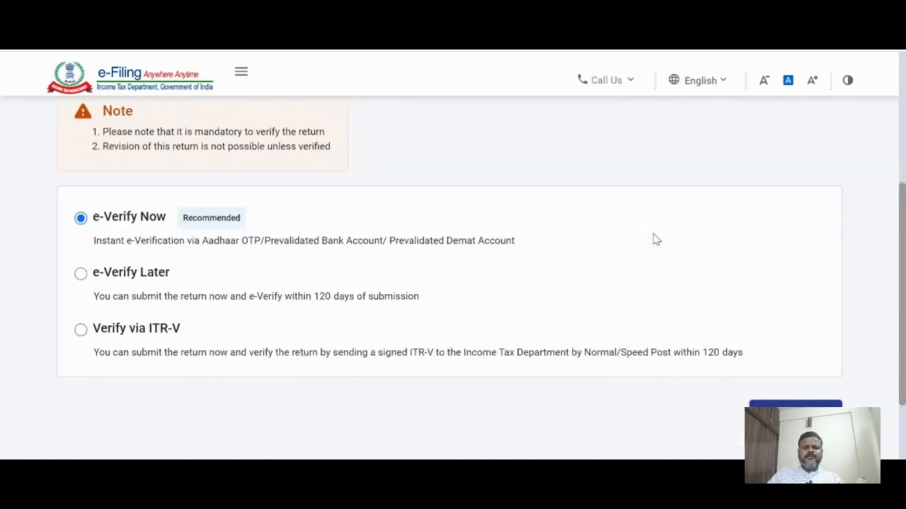